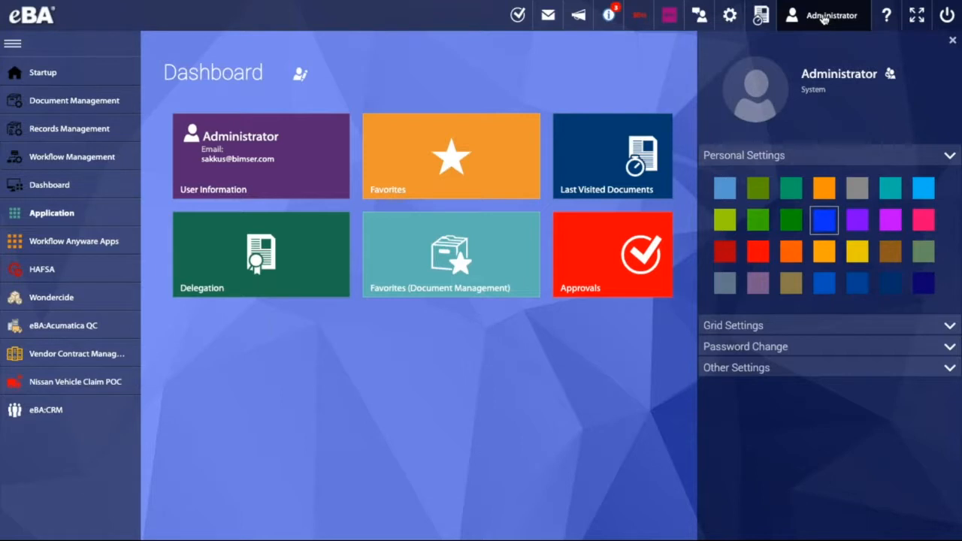
Open the Contract Archive within the archives of Vendor Contract Management and look through its records.
left_click(84, 353)
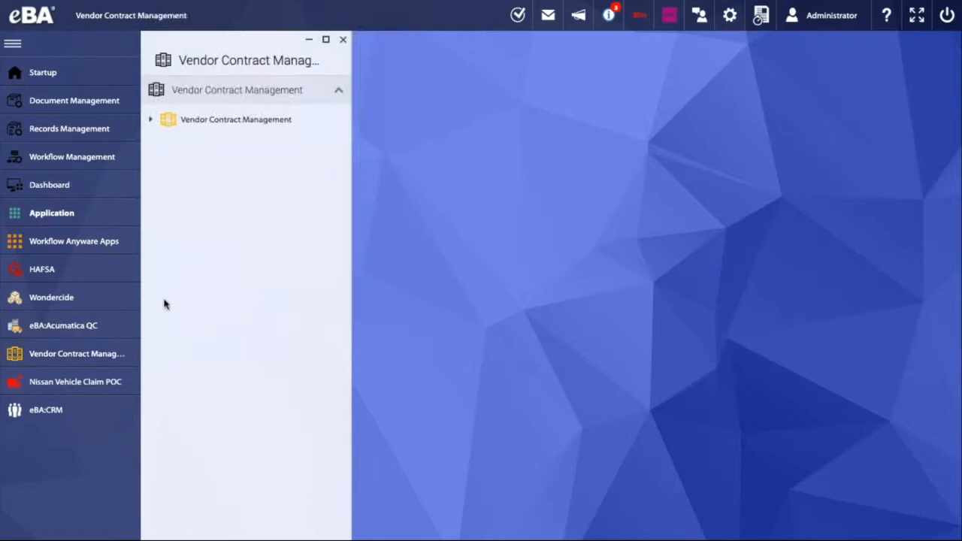
left_click(239, 123)
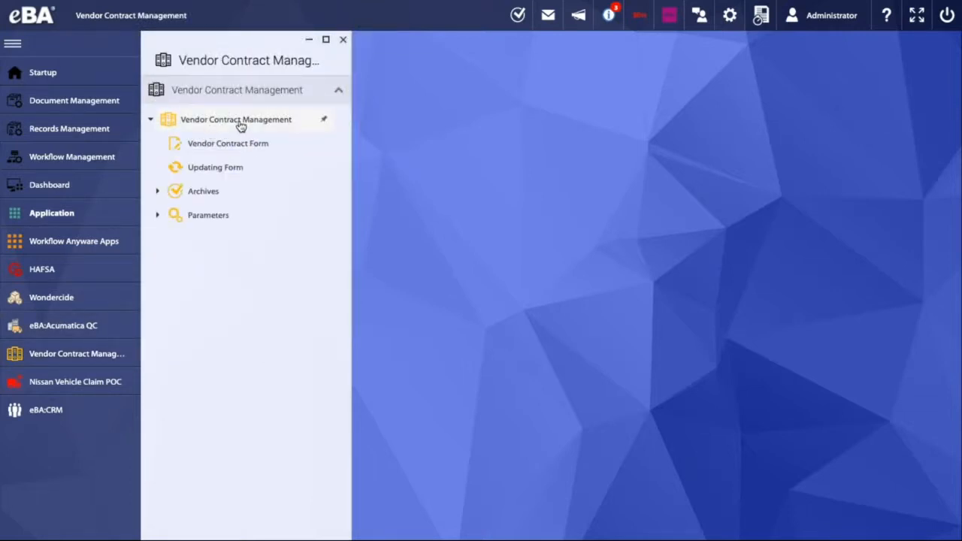
left_click(222, 194)
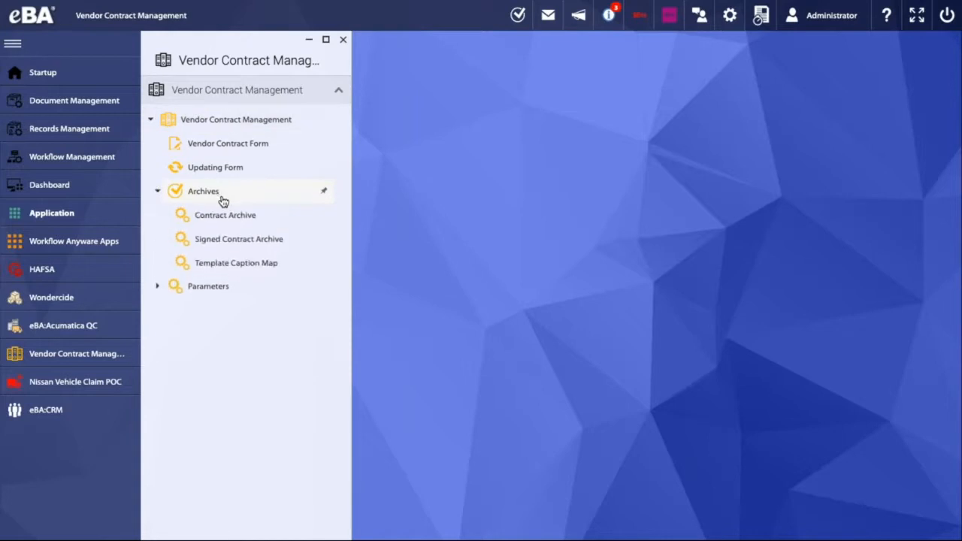
left_click(258, 214)
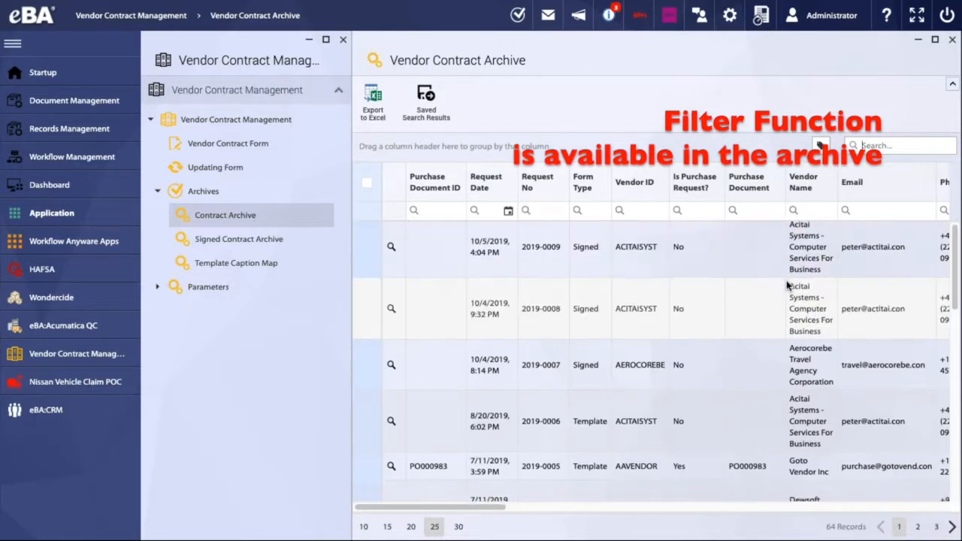
scroll(795, 281, "down", 1)
scroll(840, 239, "up", 1)
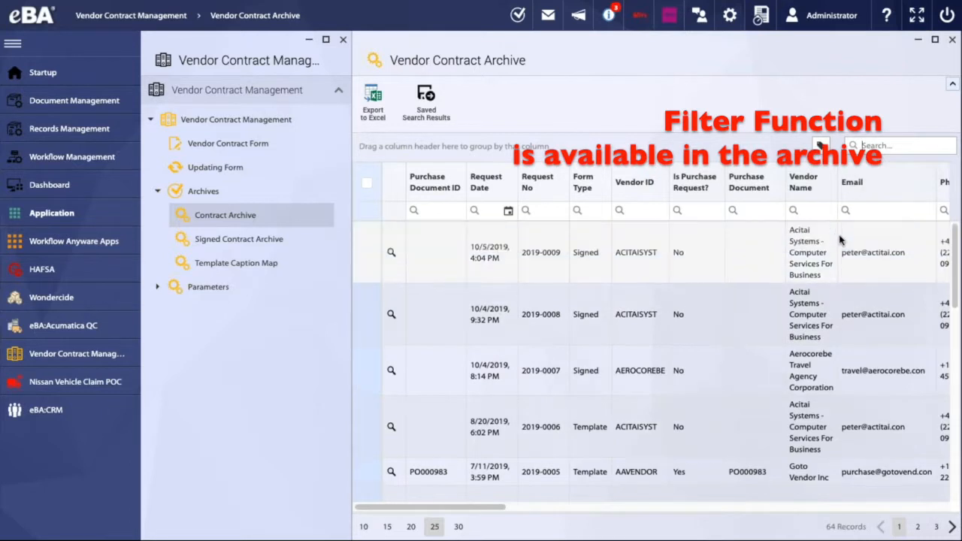
Search the contract archive by the last four digits of the purchase document number and open the matching contract's form maximized.
type("0883")
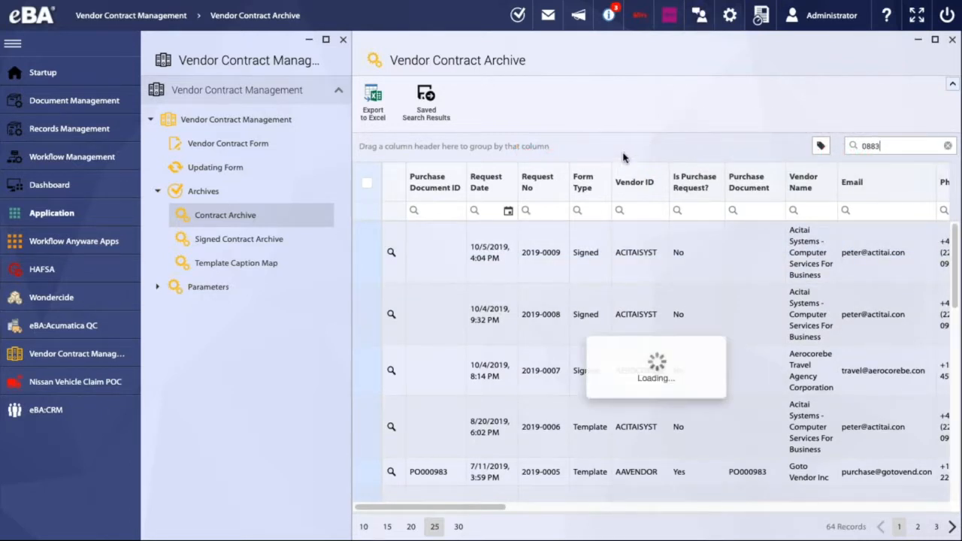
double_click(564, 249)
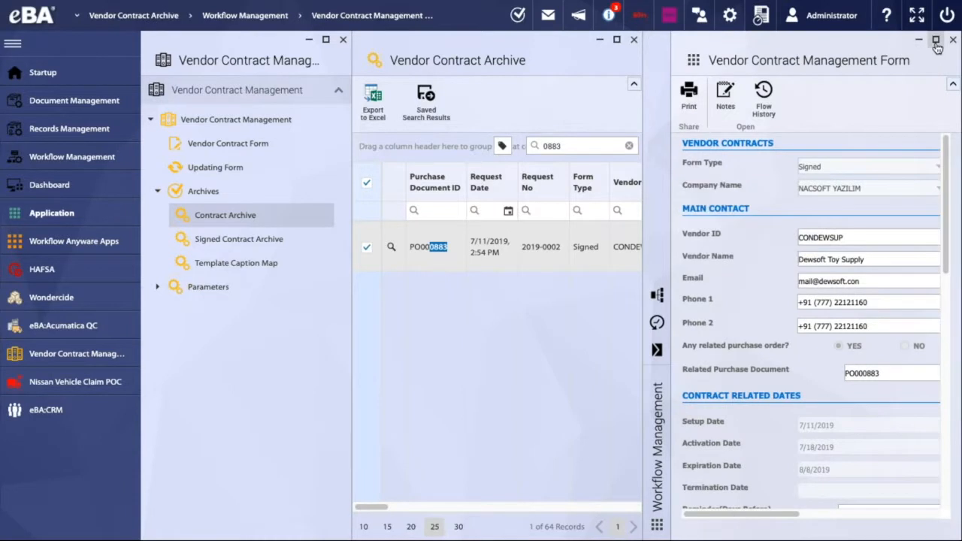
left_click(936, 39)
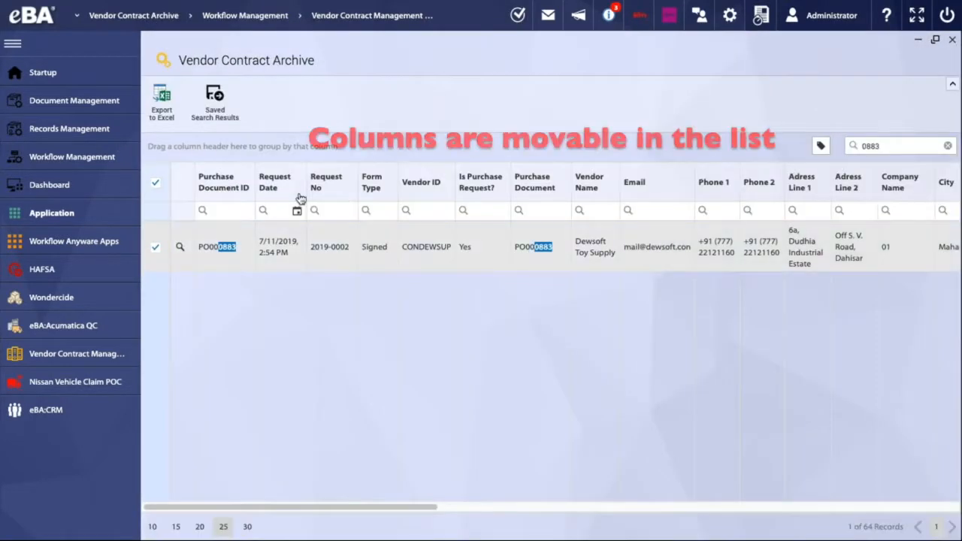
Try to move the Purchase Document ID and Vendor Name columns in the archive list, and minimize the archive.
mouse_move(222, 189)
left_mouse_down()
mouse_move(369, 188)
mouse_move(218, 188)
left_mouse_up()
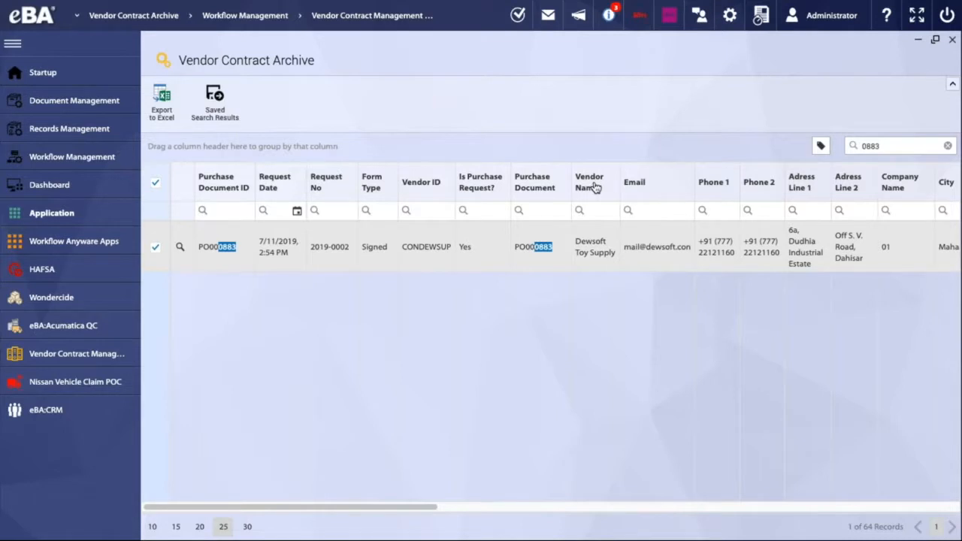
mouse_move(595, 186)
left_mouse_down()
mouse_move(462, 181)
mouse_move(607, 190)
left_mouse_up()
left_click(919, 41)
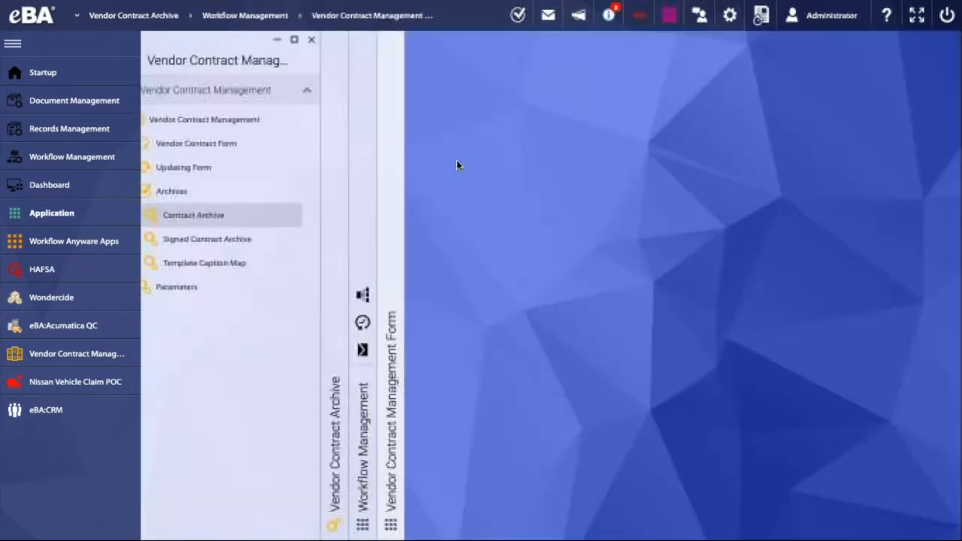
Open 2019-0009.pdf from the Signed Contract Archive and browse its pages in the maximized viewer.
left_click(265, 243)
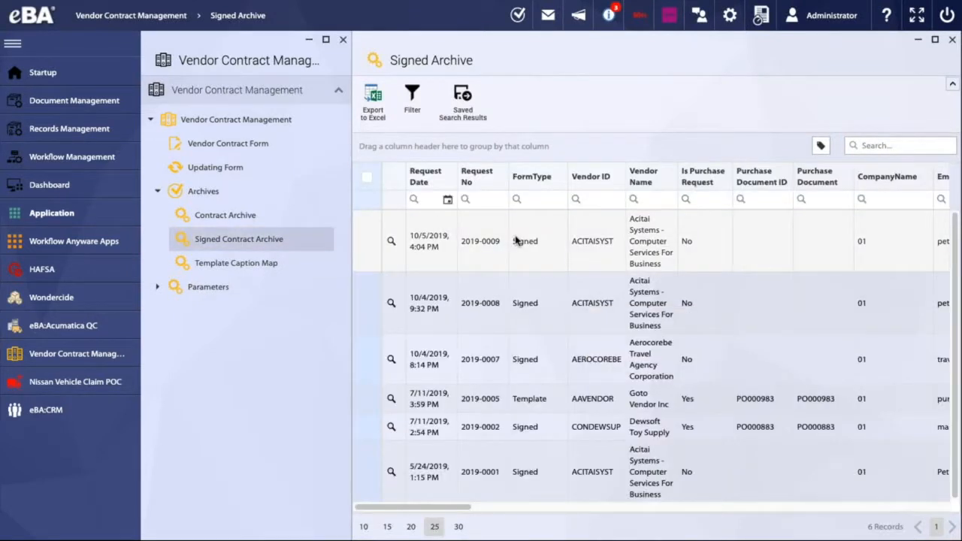
left_click(515, 237)
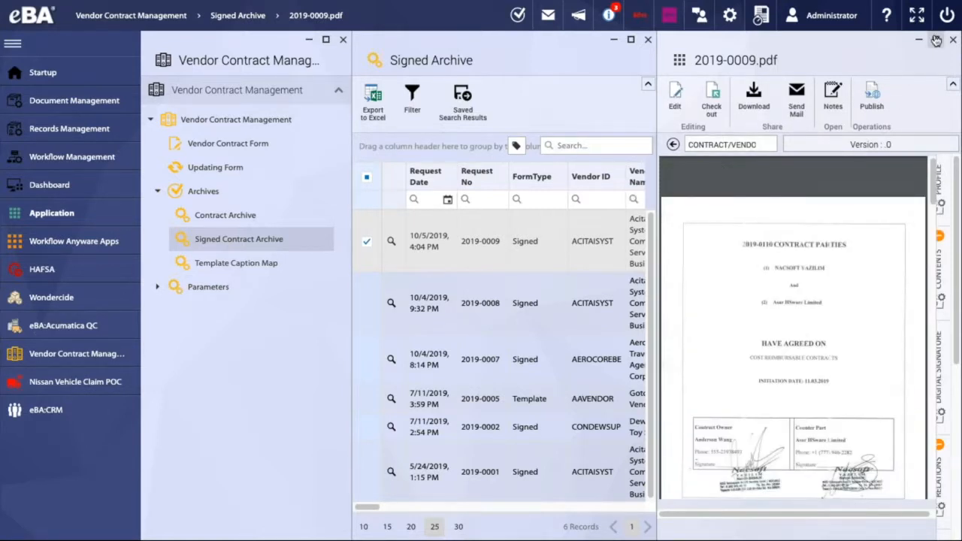
left_click(936, 39)
scroll(601, 331, "down", 20)
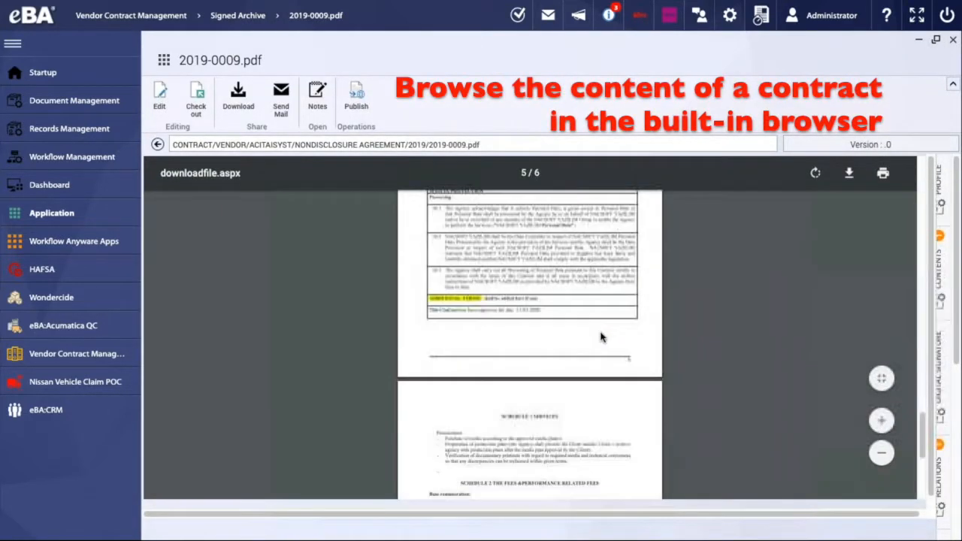
left_click(936, 40)
Review the field names and codes in the Template Caption Map.
left_click(277, 267)
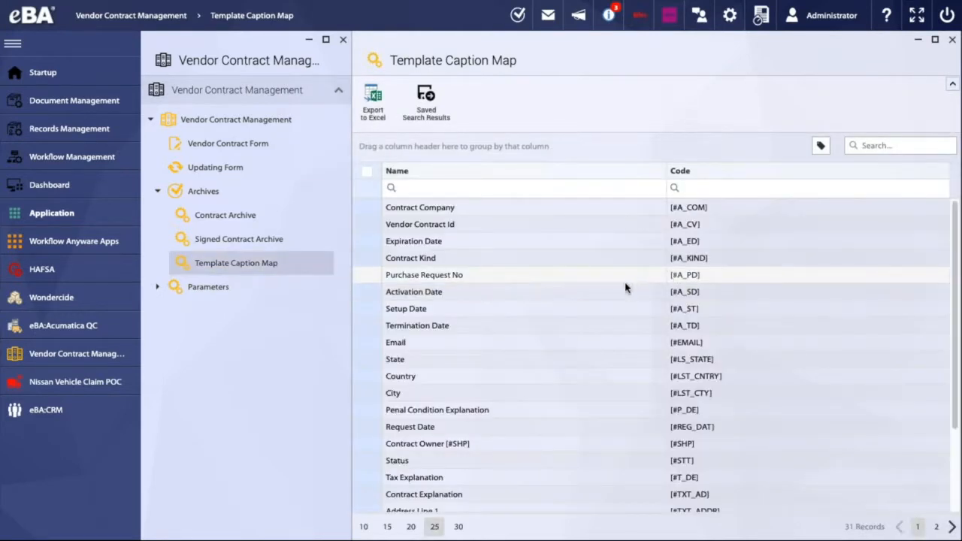
scroll(598, 319, "down", 3)
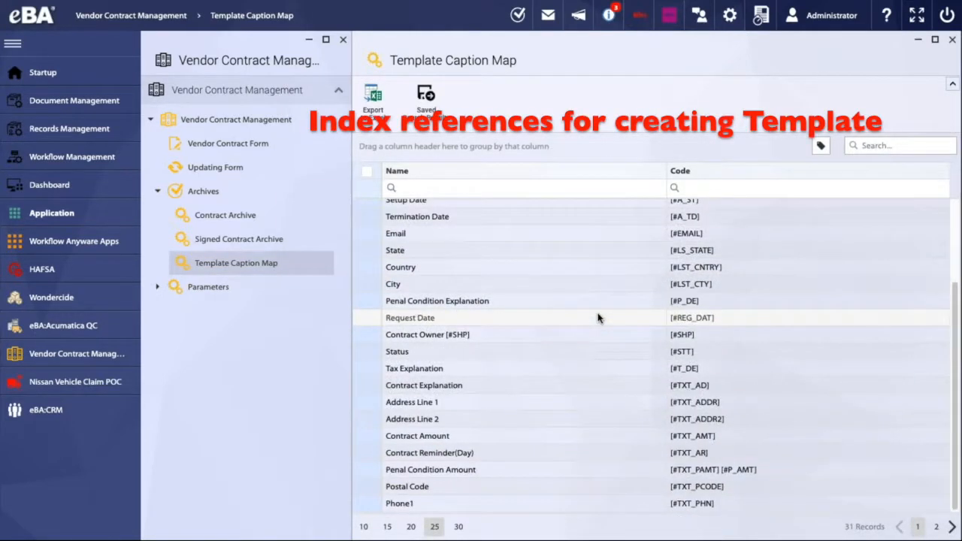
View the Purchase Orders and Customization Map pages under the contract management parameters.
left_click(243, 288)
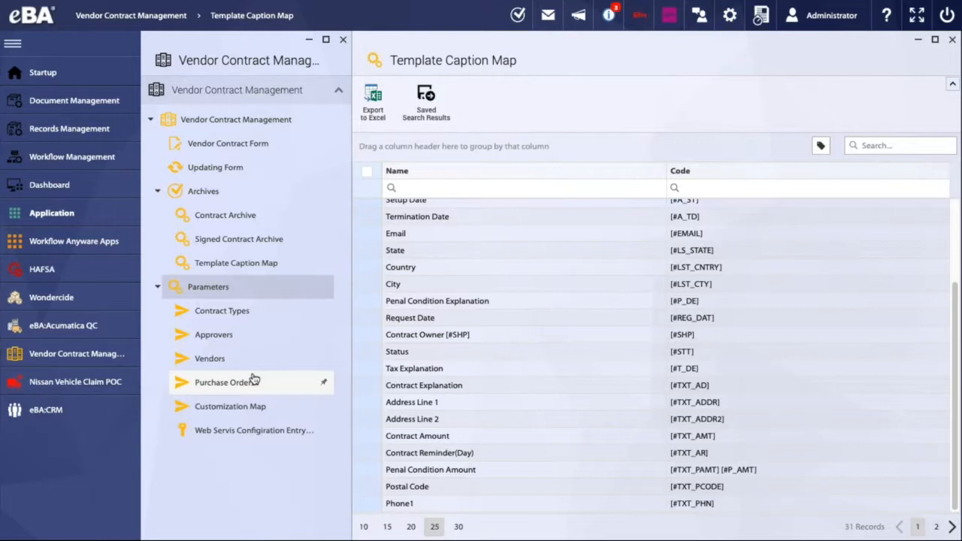
left_click(255, 382)
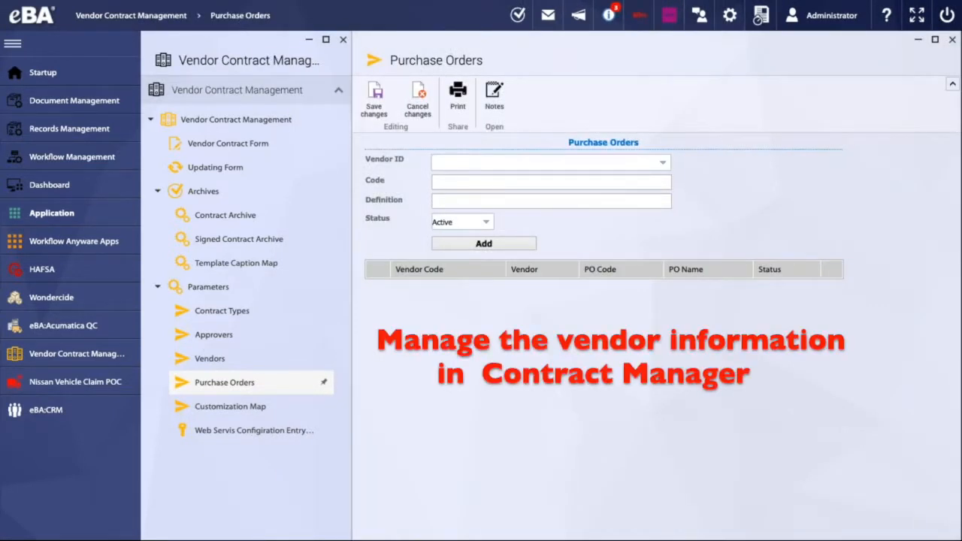
left_click(258, 413)
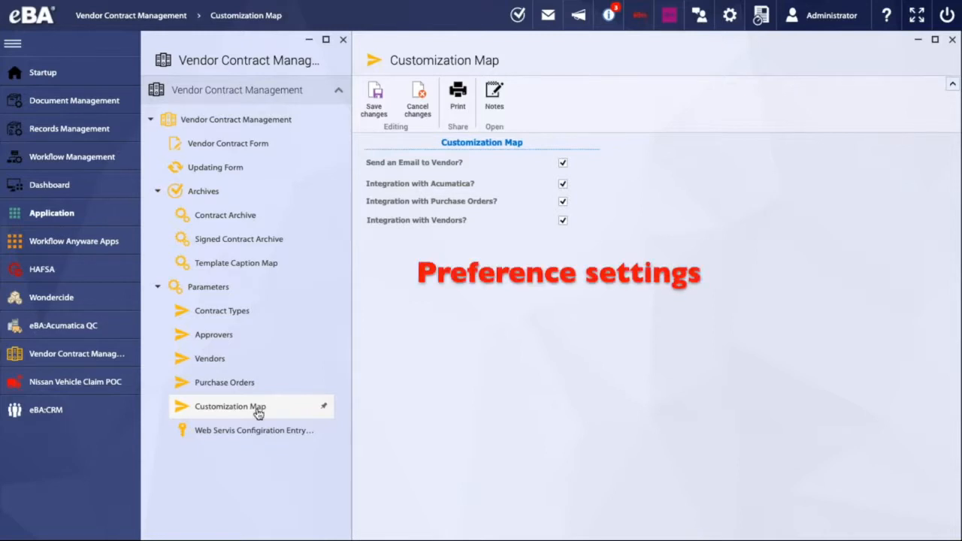
Start a new Vendor Contract Form with form type Signed and vendor ACITAISYST.
left_click(283, 149)
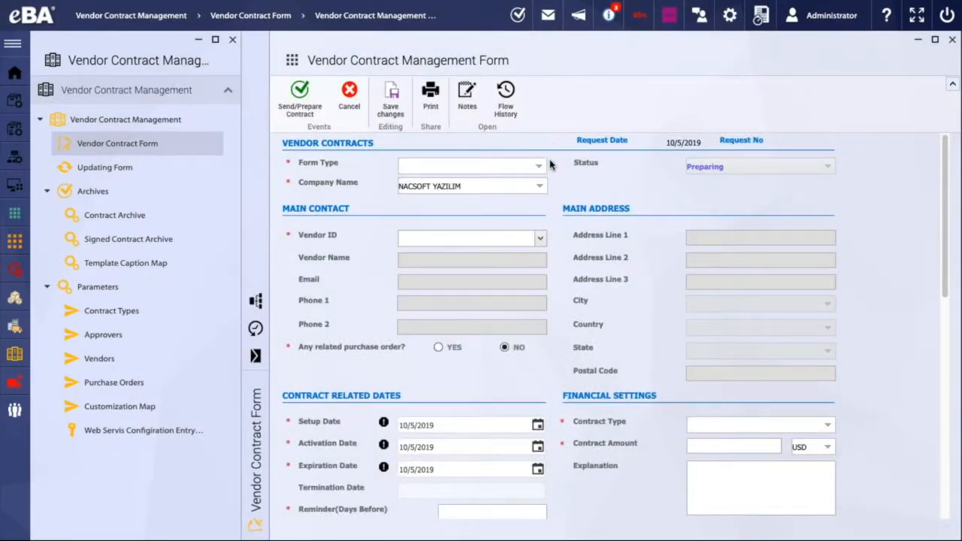
left_click(540, 165)
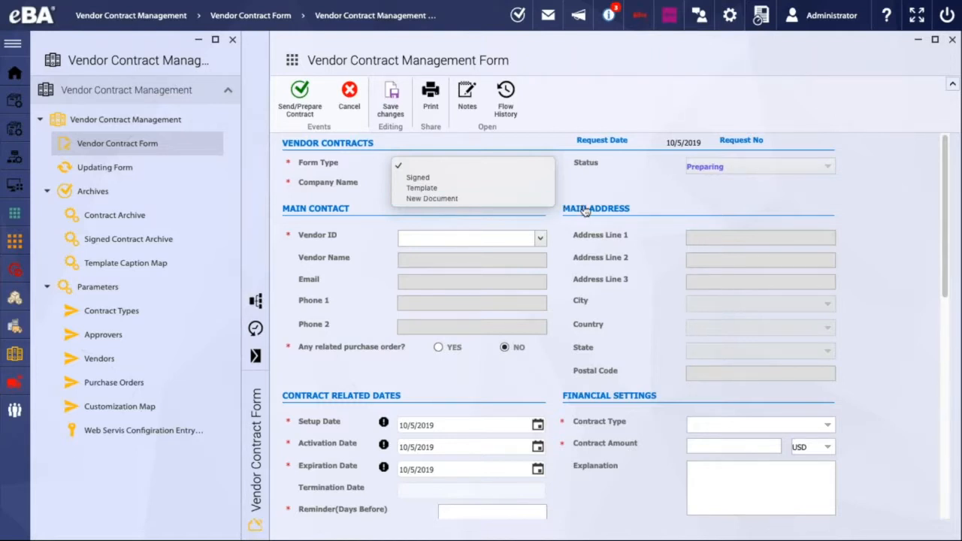
left_click(523, 183)
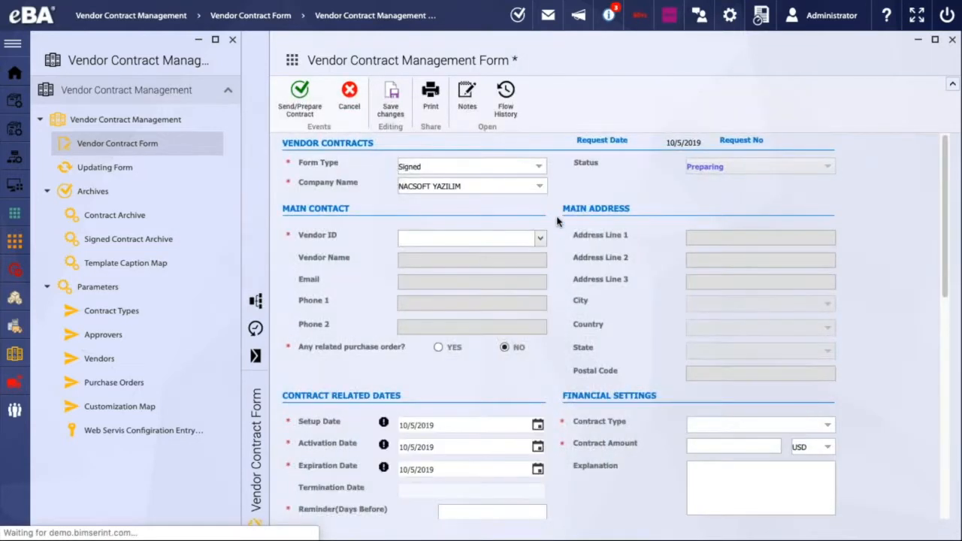
left_click(540, 237)
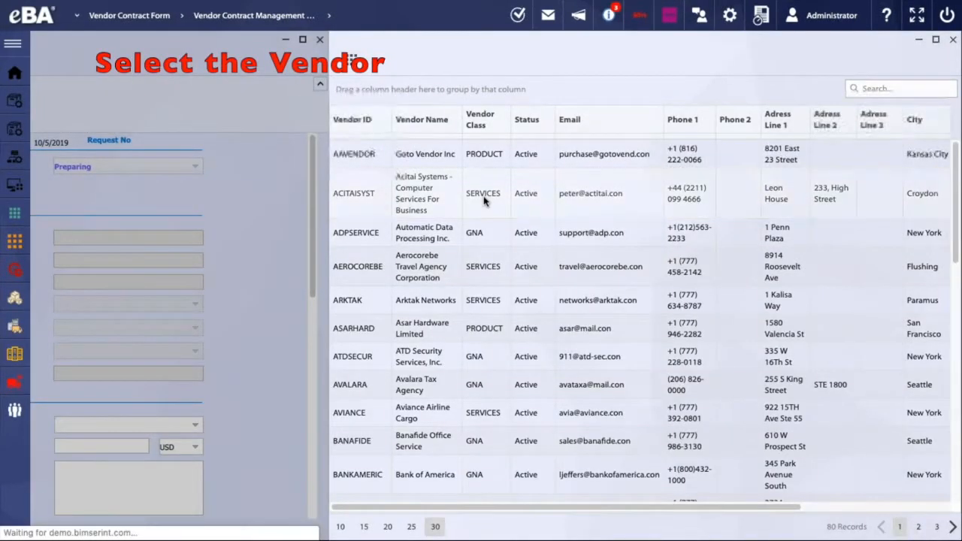
double_click(483, 198)
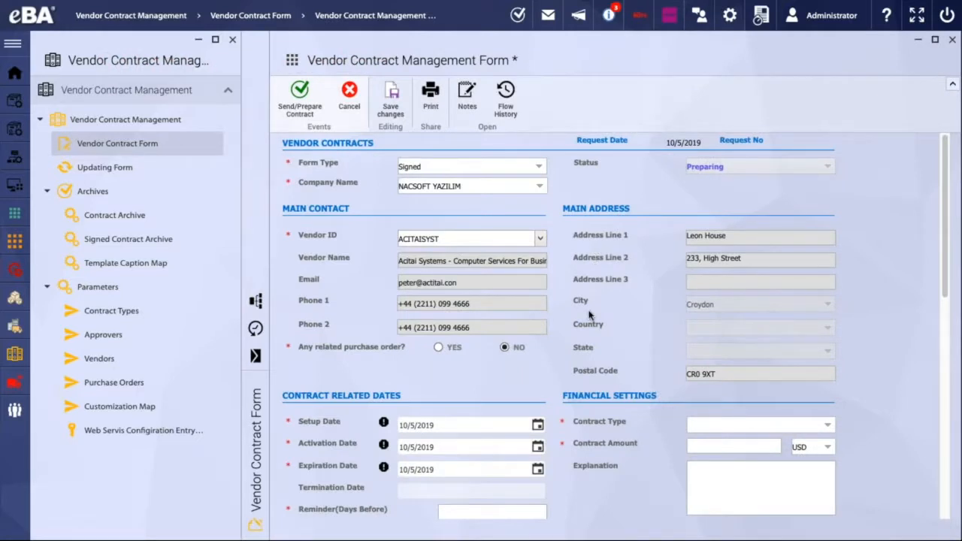
Set the setup date to 10/1/2019, the expiration date to 10/31/2019 and the reminder to 5 days before.
left_click(538, 427)
left_click(478, 266)
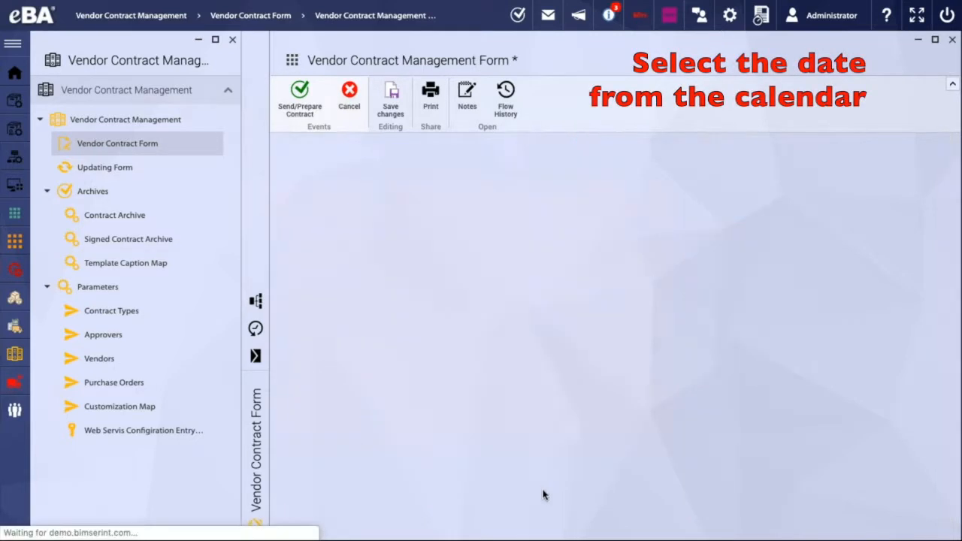
left_click(538, 472)
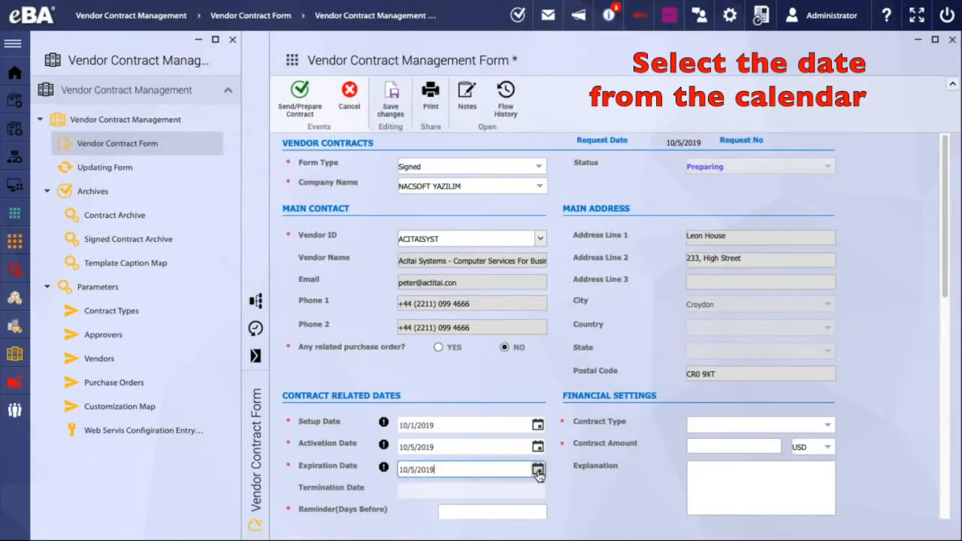
left_click(532, 403)
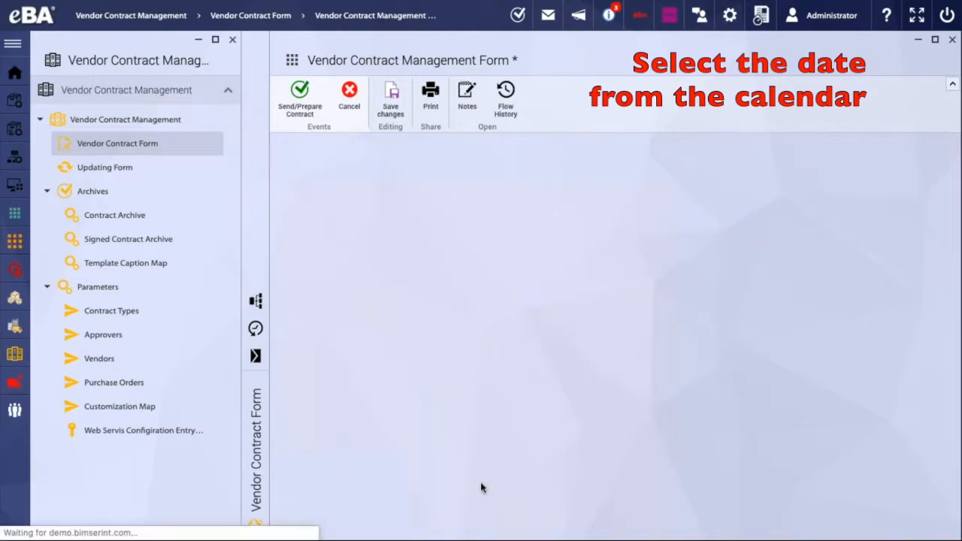
left_click(467, 510)
type("5")
left_click(664, 410)
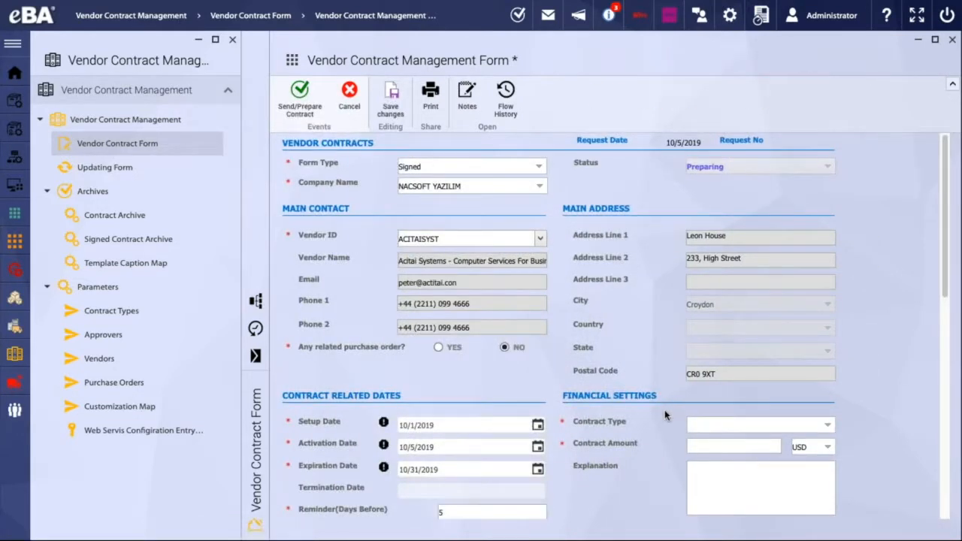
Set the contract type to NONDISCLOSURE AGREEMENT and the contract amount to 2,000 USD.
left_click(763, 427)
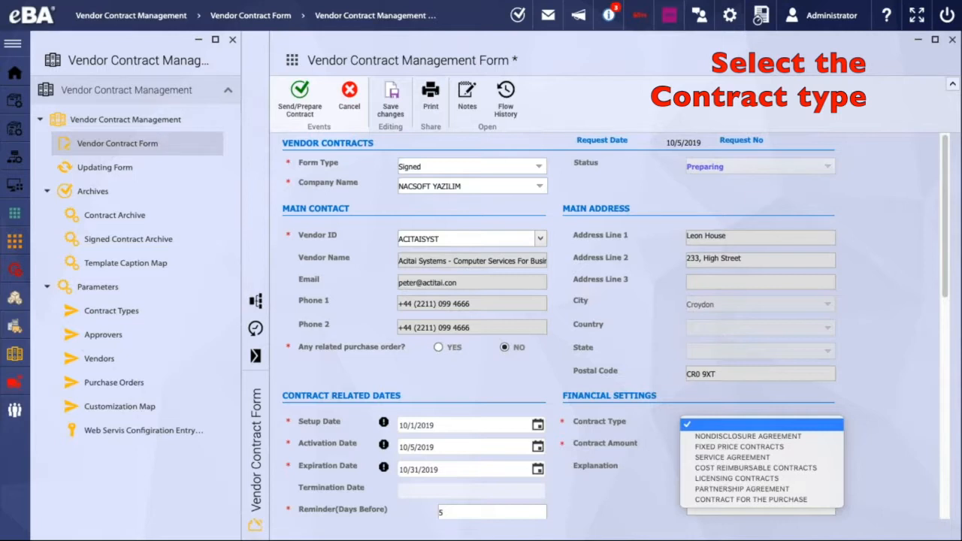
left_click(778, 436)
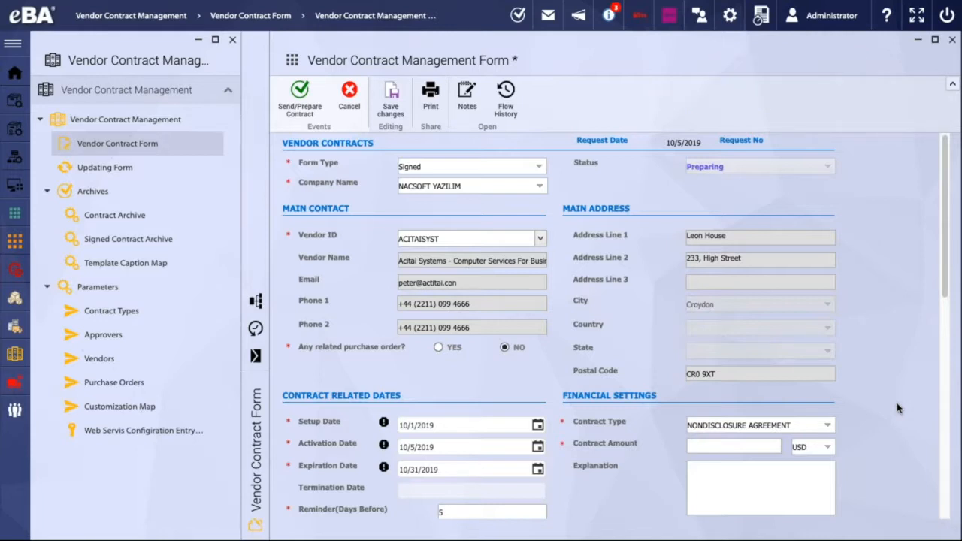
left_click(764, 446)
type("2000")
left_click(895, 326)
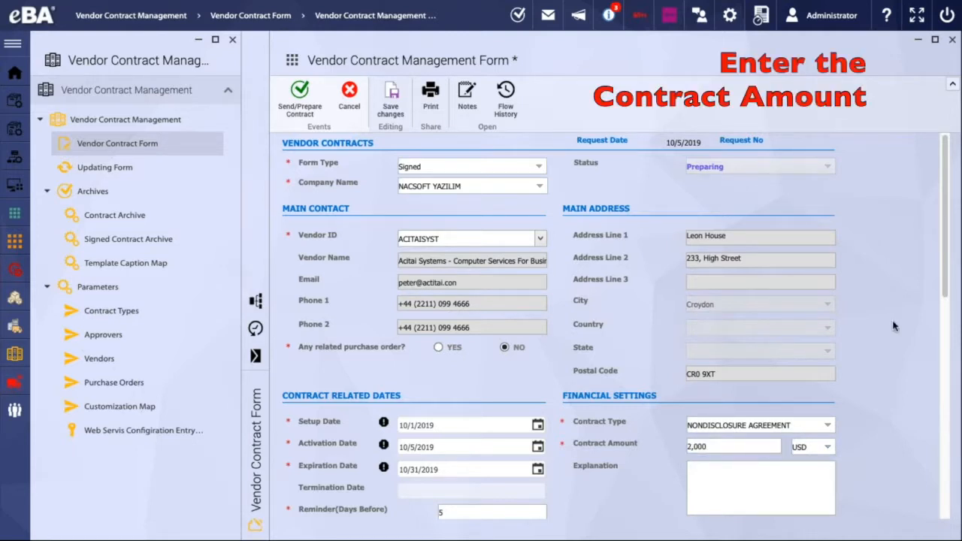
Enable the tax clause in the Tax Liability section and set the tax ratio to 25%.
scroll(895, 327, "down", 10)
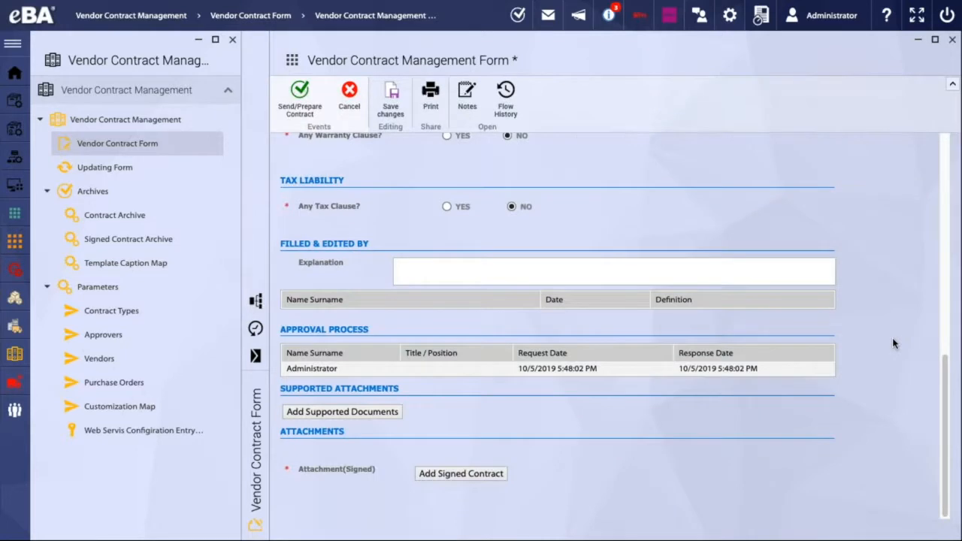
scroll(893, 338, "up", 5)
scroll(893, 339, "down", 2)
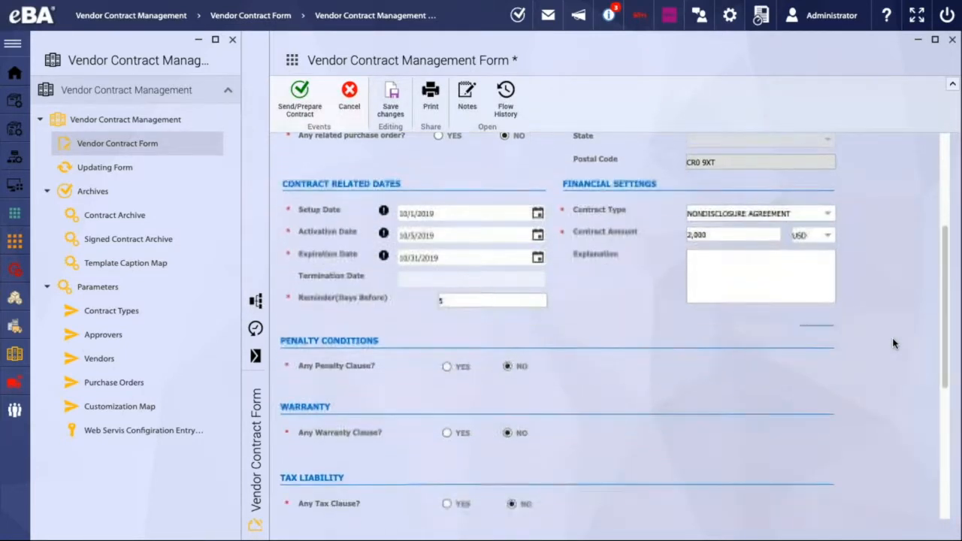
scroll(894, 344, "down", 3)
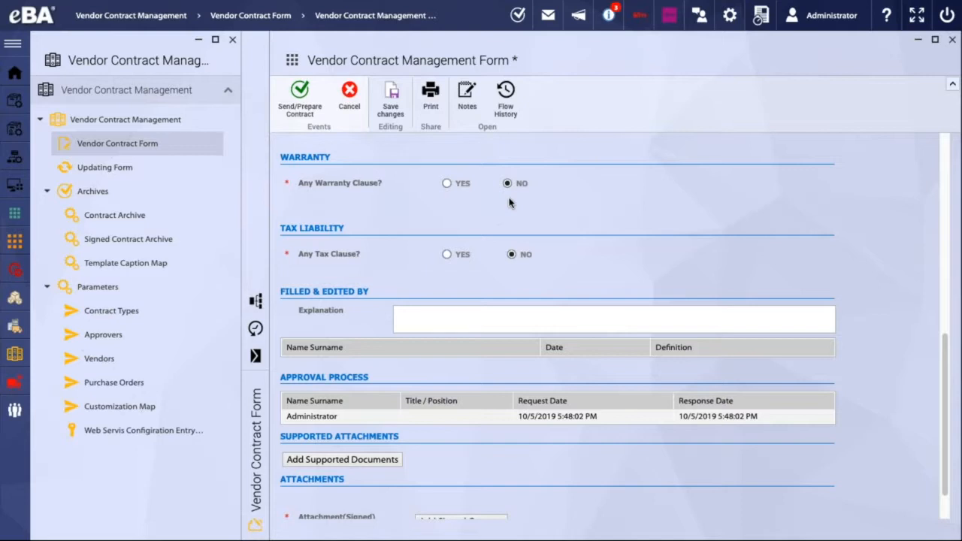
left_click(447, 255)
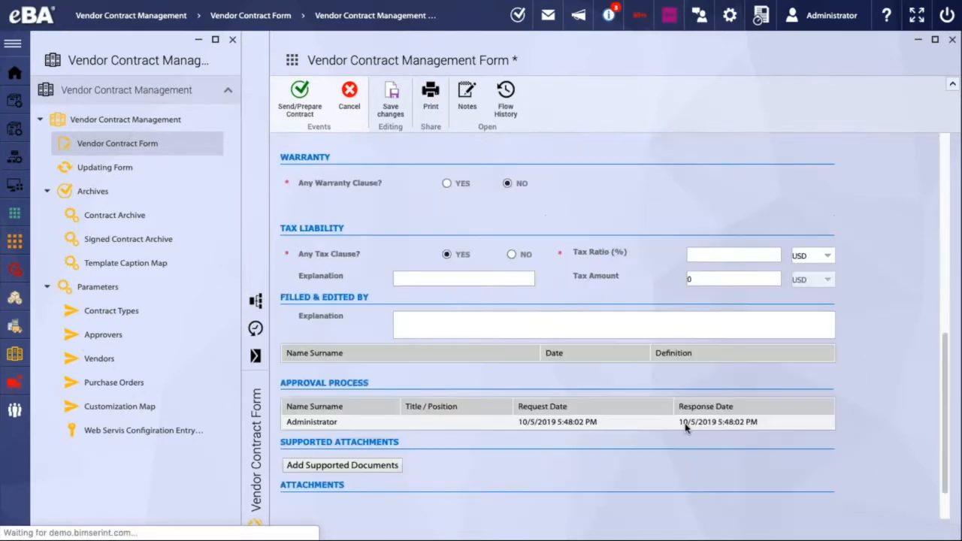
left_click(749, 257)
type("25")
left_click(919, 269)
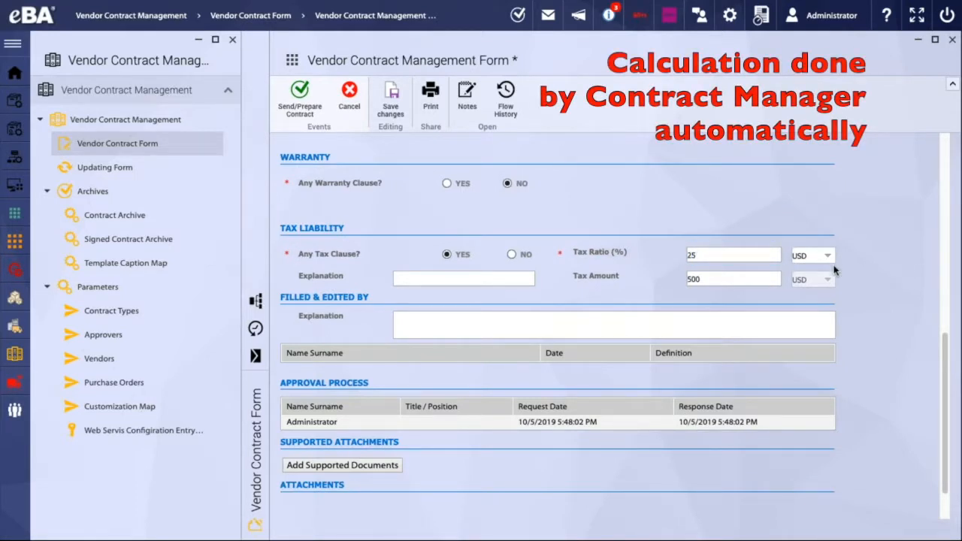
Enter "Tax" as the Tax Liability explanation and "note" as the Filled & Edited By explanation.
left_click(426, 281)
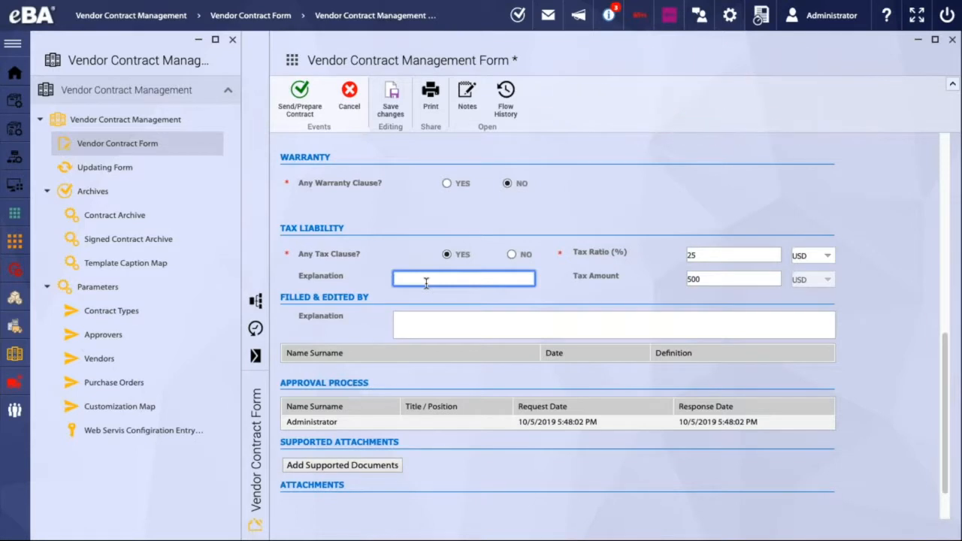
left_click(443, 324)
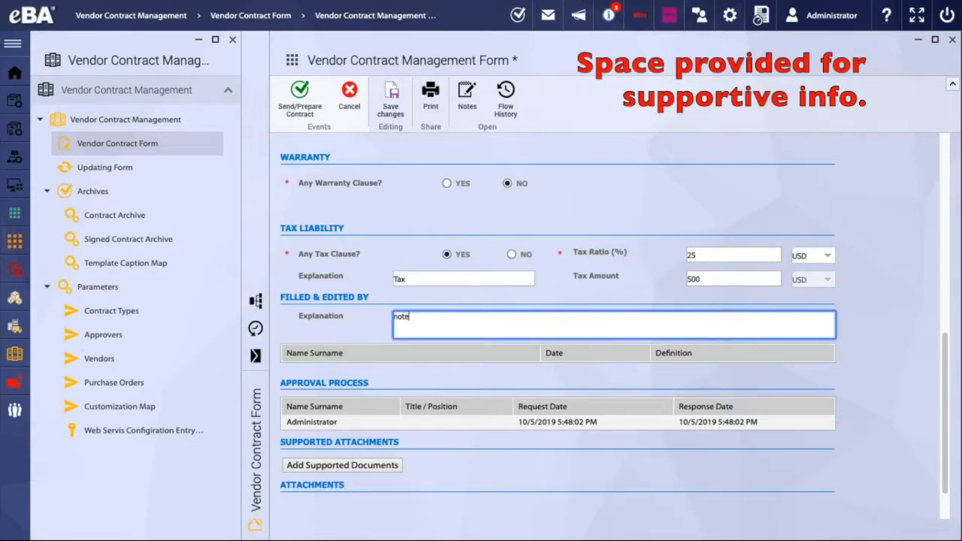
Attach Weekly Report.docx to the form as the signed contract, with category Signed.
scroll(571, 428, "down", 2)
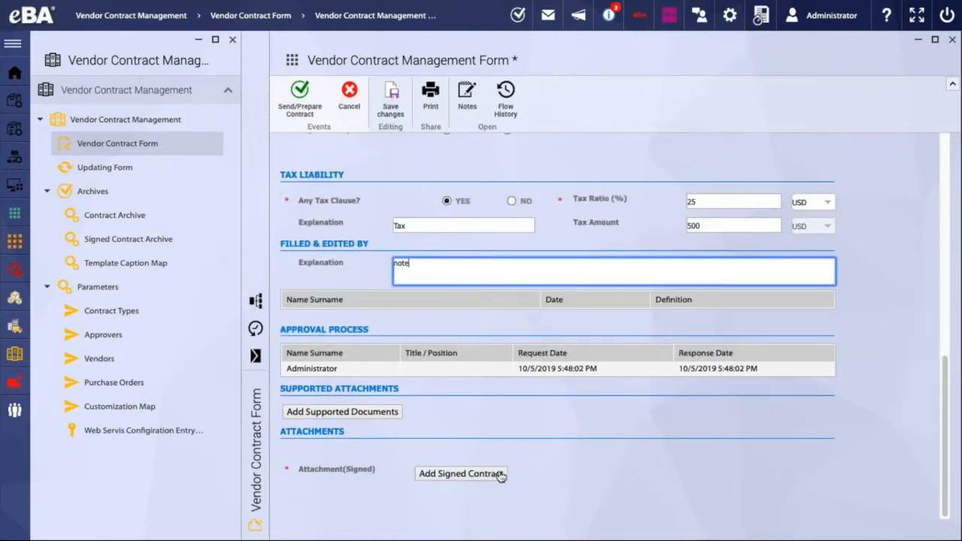
left_click(460, 474)
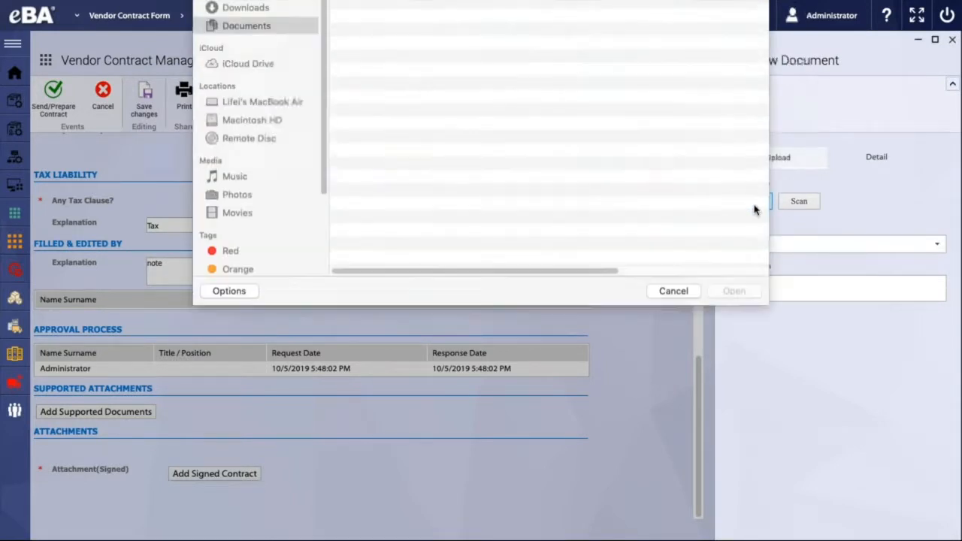
left_click(752, 202)
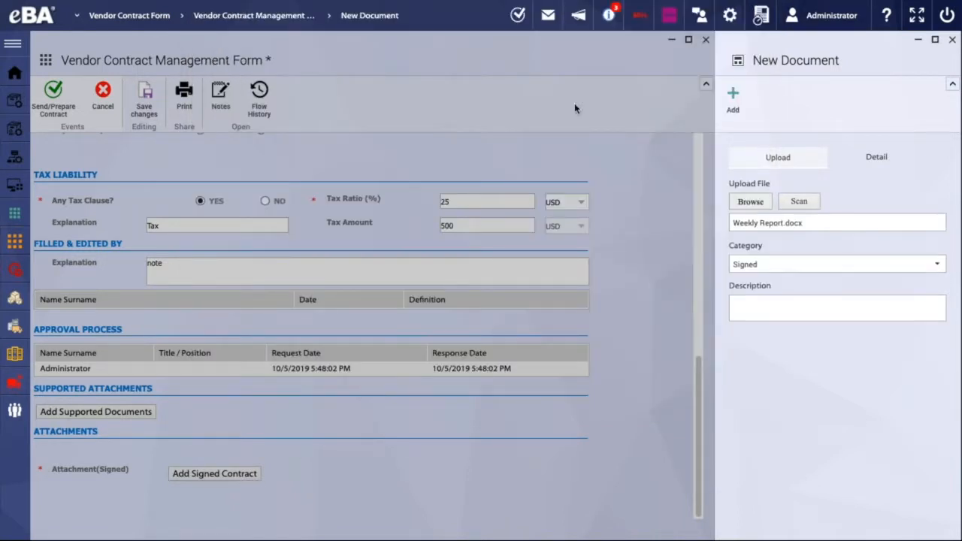
left_click(734, 101)
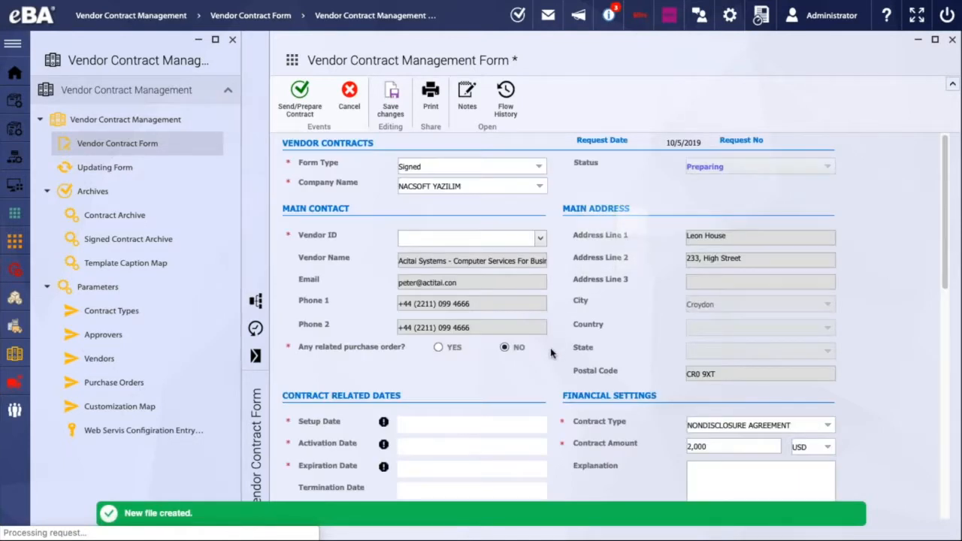
Send the completed contract form for approval and show notifications in its flow history.
scroll(661, 211, "down", 15)
scroll(550, 351, "up", 15)
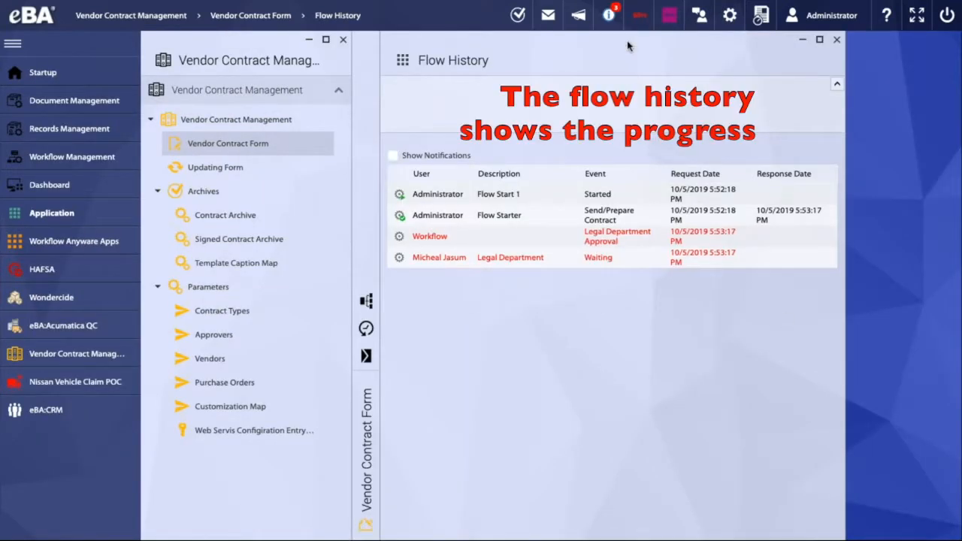
left_click(394, 155)
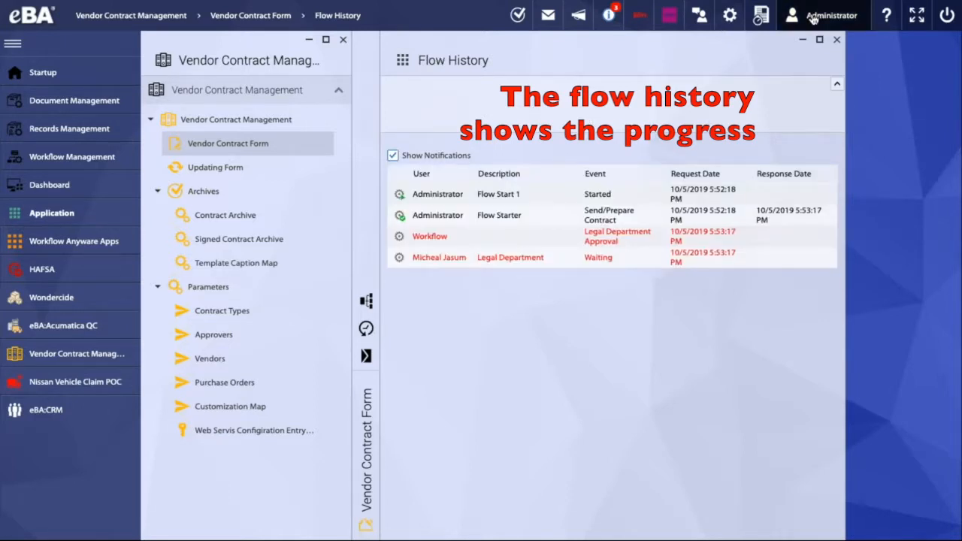
Switch from the Administrator account to the account of the Legal Department approver, found by first name.
left_click(813, 17)
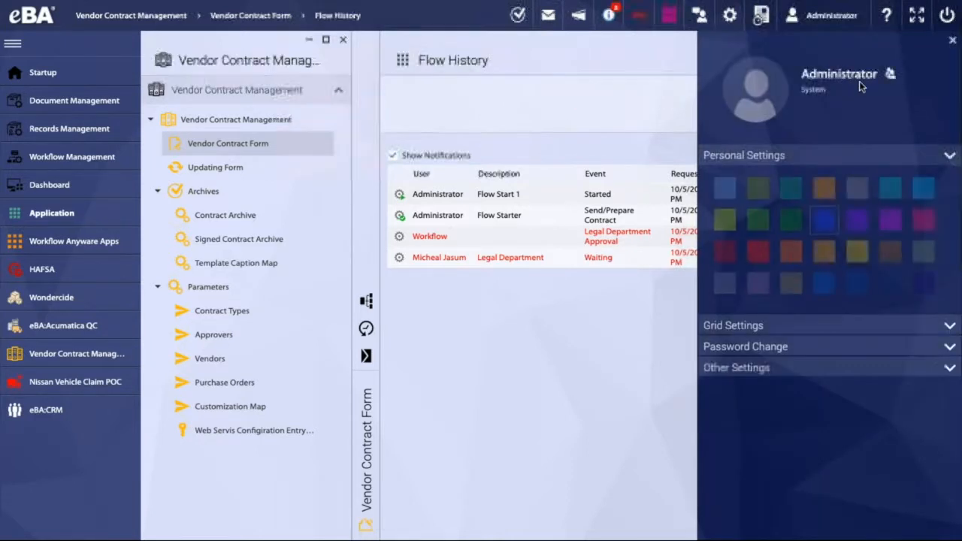
left_click(891, 73)
type("micheal")
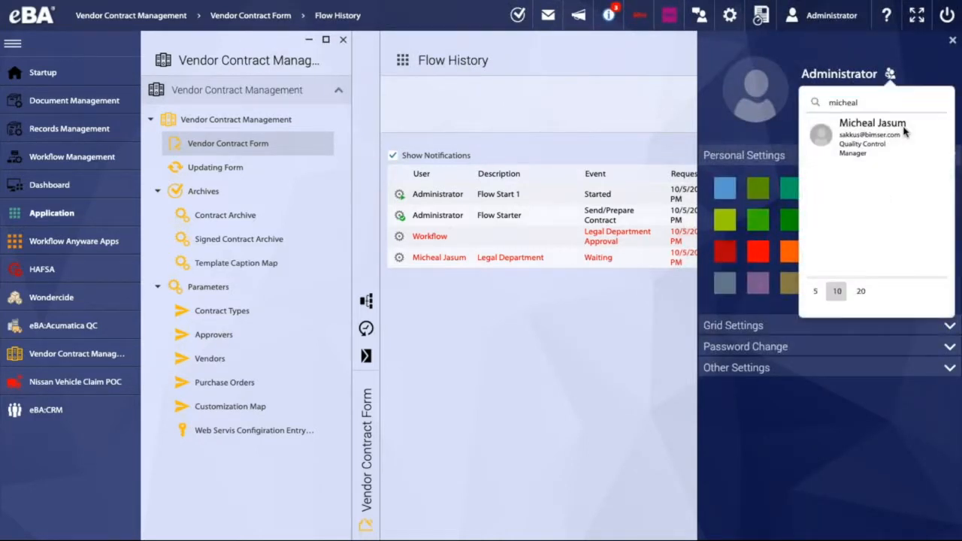
left_click(873, 133)
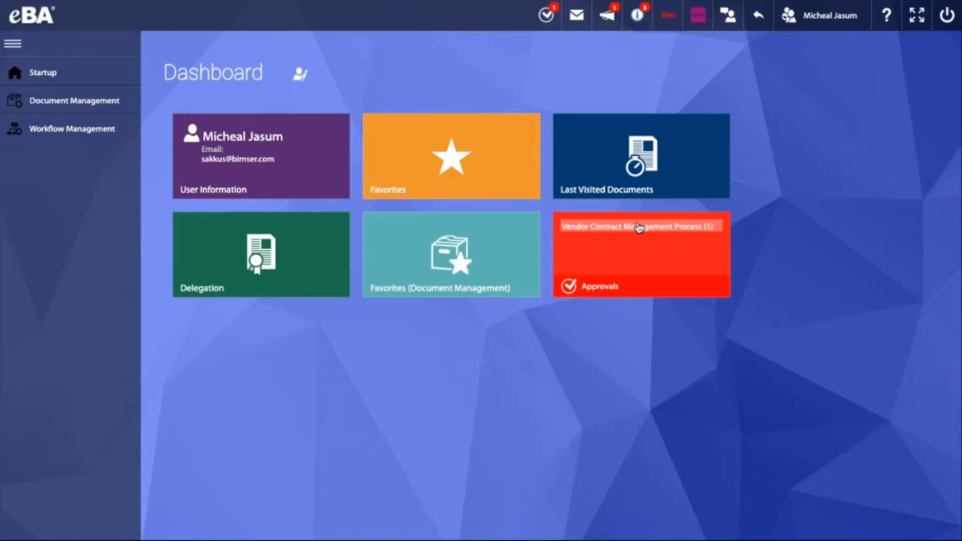
Open the contract form awaiting Legal Department approval and maximize it.
left_click(638, 227)
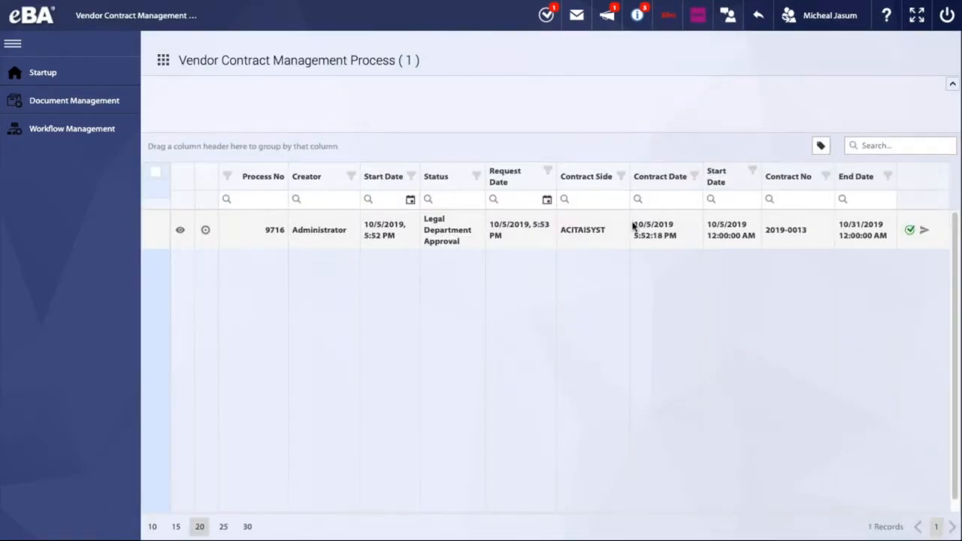
left_click(357, 243)
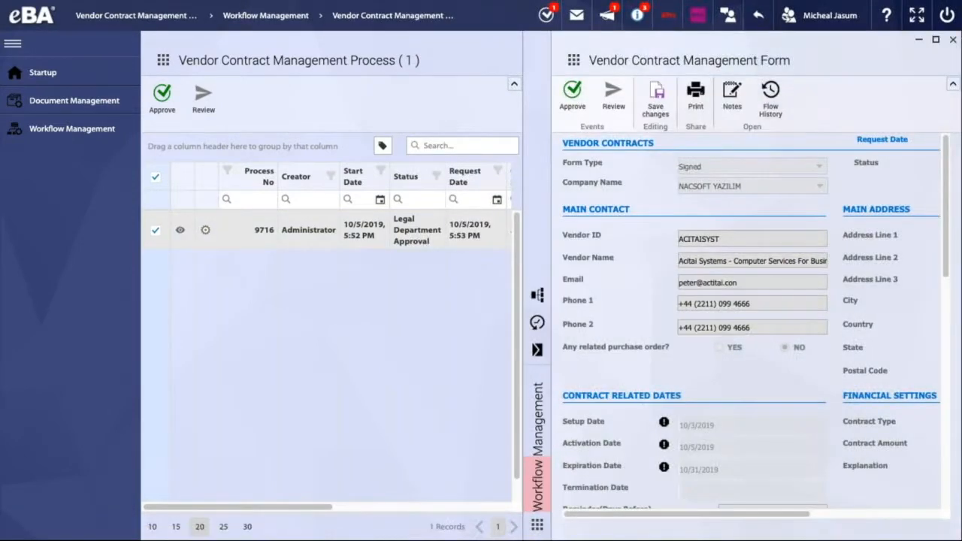
left_click(937, 39)
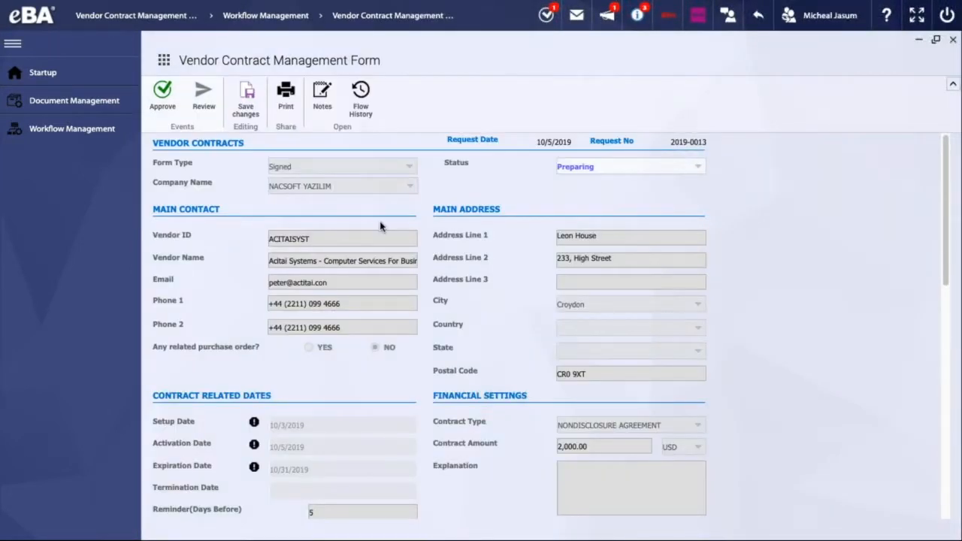
Enter "approve" as the Filled & Edited By explanation and approve the contract for the Legal Department.
scroll(432, 279, "down", 7)
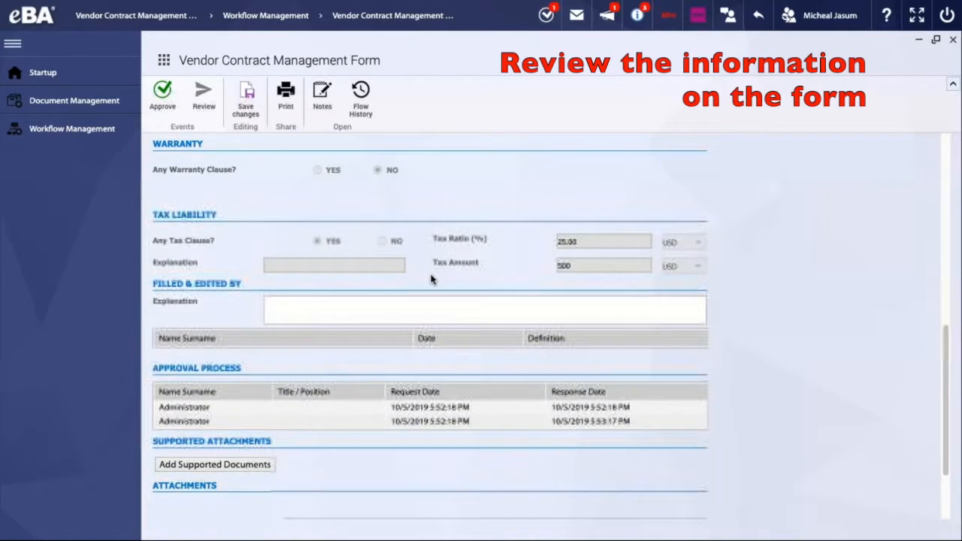
left_click(452, 301)
type("approve")
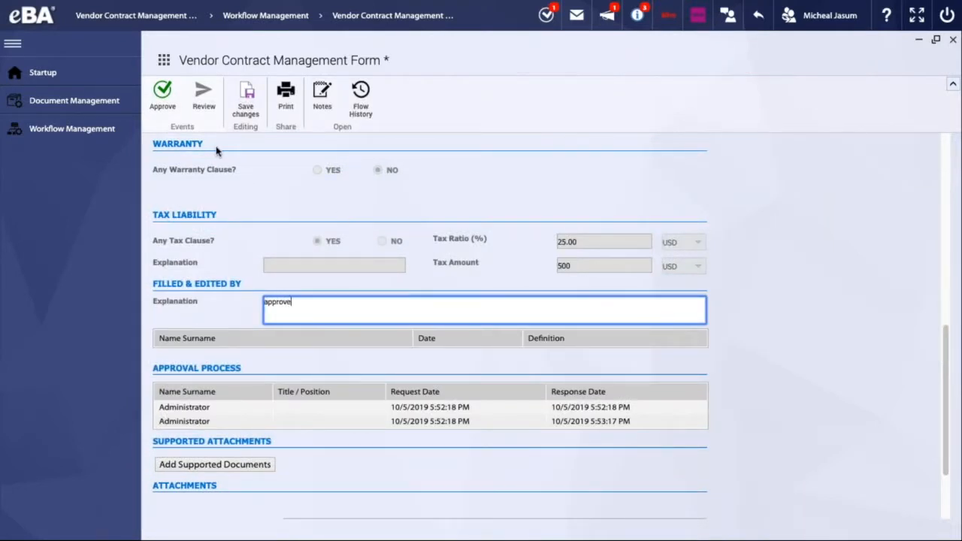
left_click(166, 110)
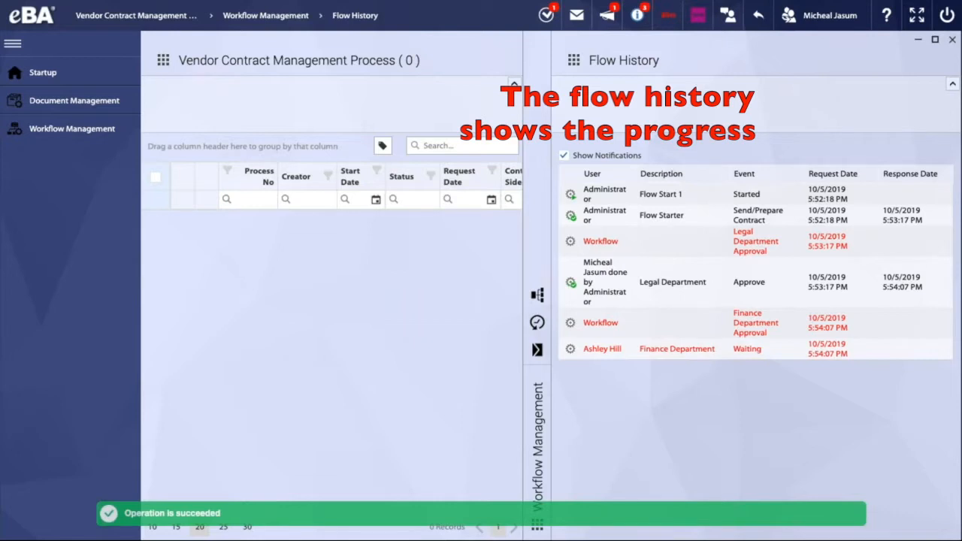
Switch to the Finance Department approver's account and open the contract form awaiting approval in a maximized view.
left_click(828, 15)
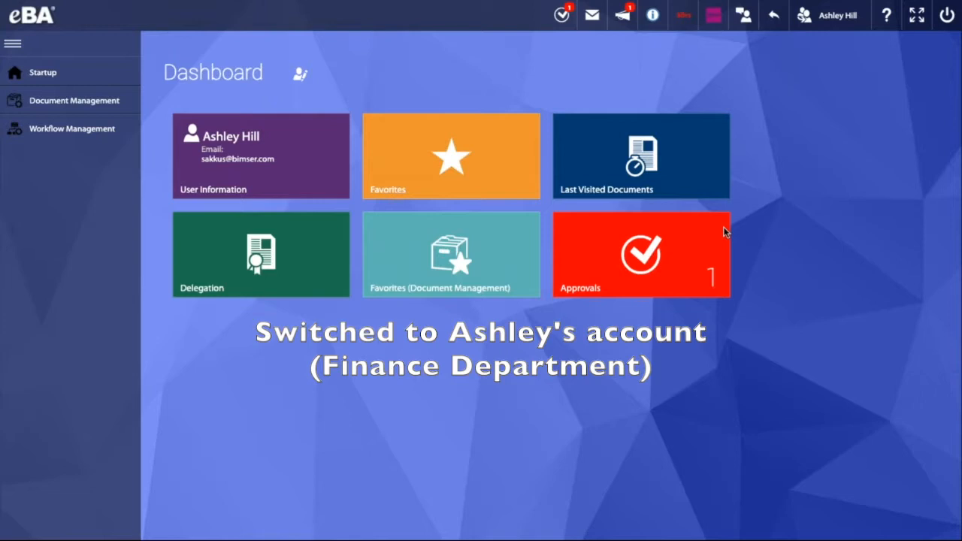
left_click(631, 227)
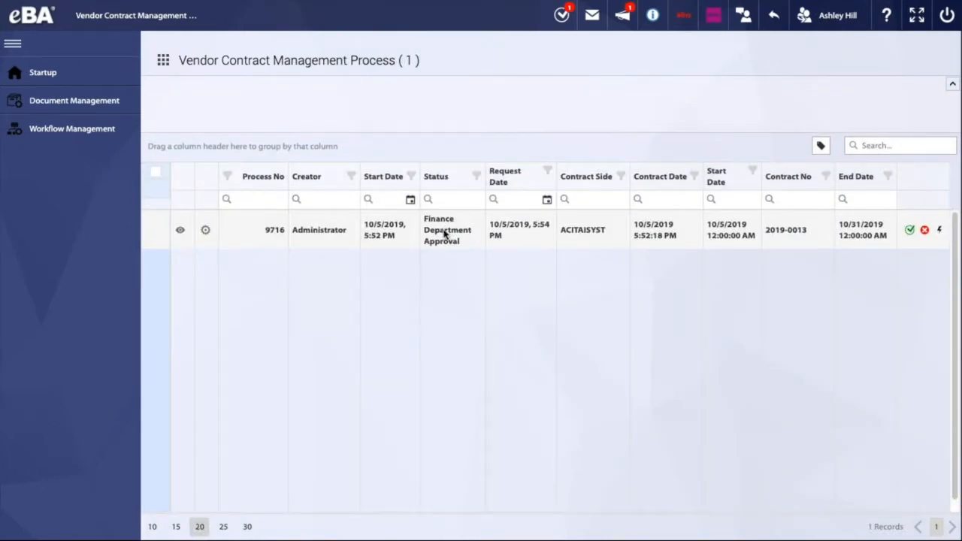
left_click(444, 234)
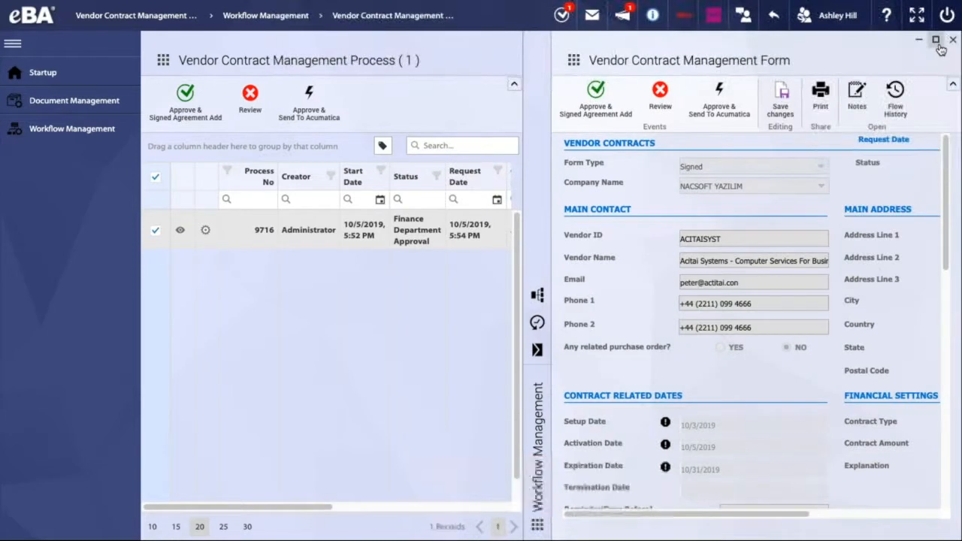
left_click(937, 41)
Review the form down to its signed attachment and approve it with Approve & Signed Agreement Add.
scroll(482, 338, "down", 5)
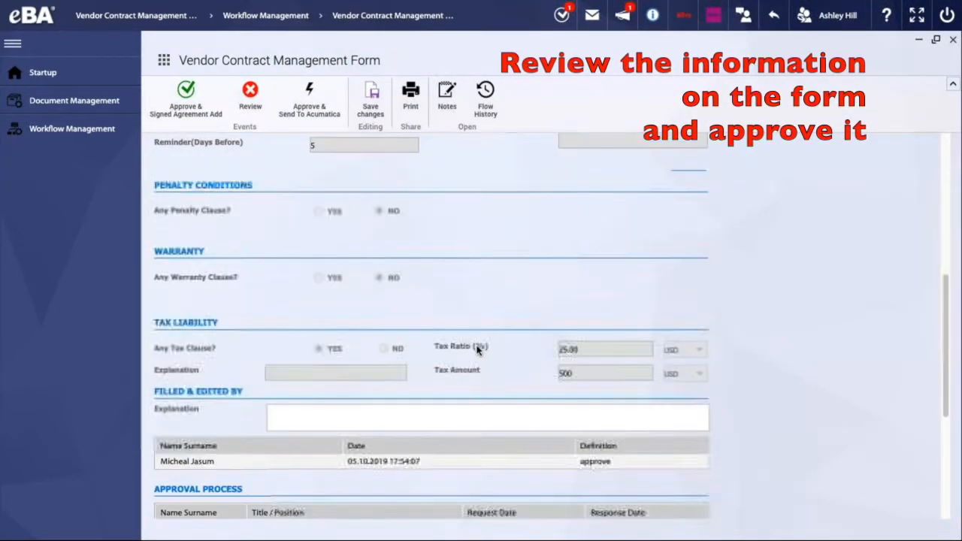
scroll(468, 358, "down", 2)
left_click(471, 352)
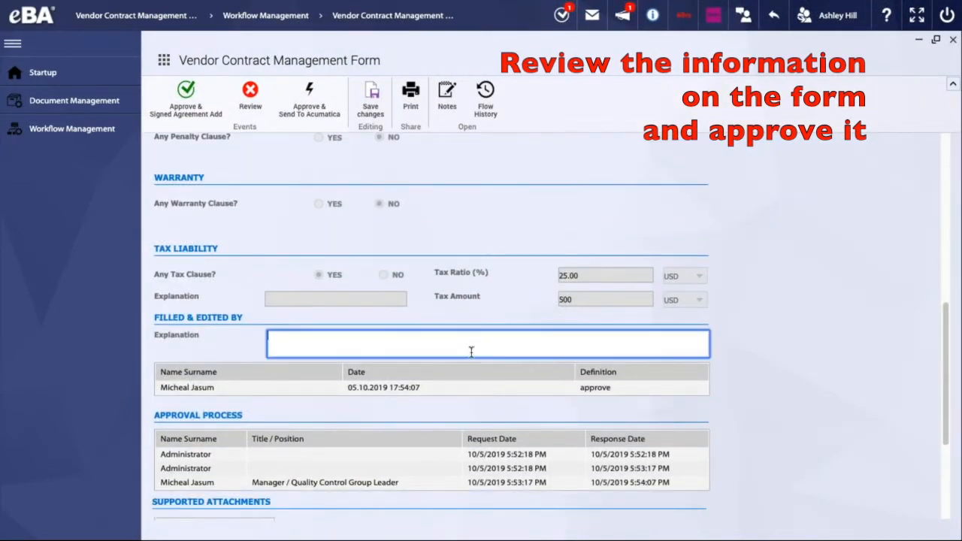
scroll(471, 351, "down", 5)
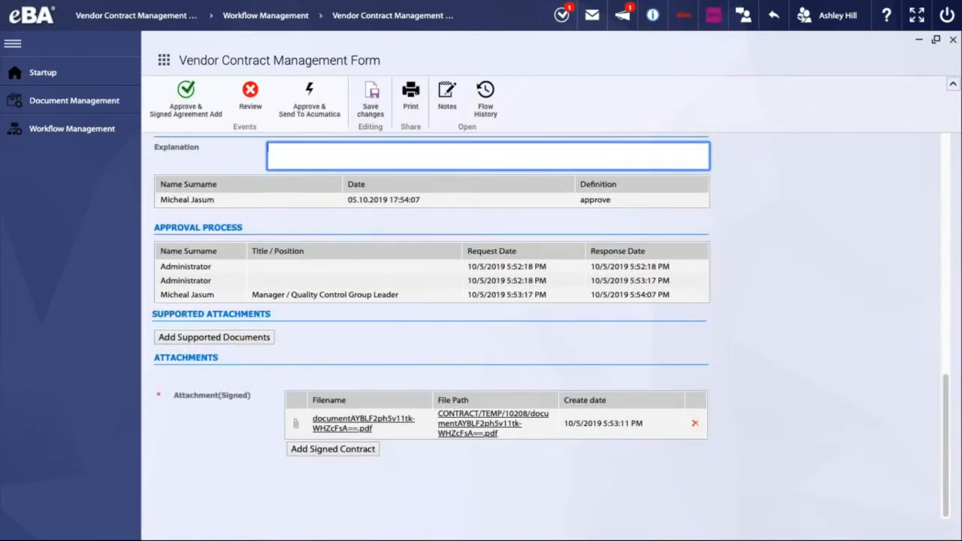
scroll(432, 300, "up", 2)
left_click(205, 119)
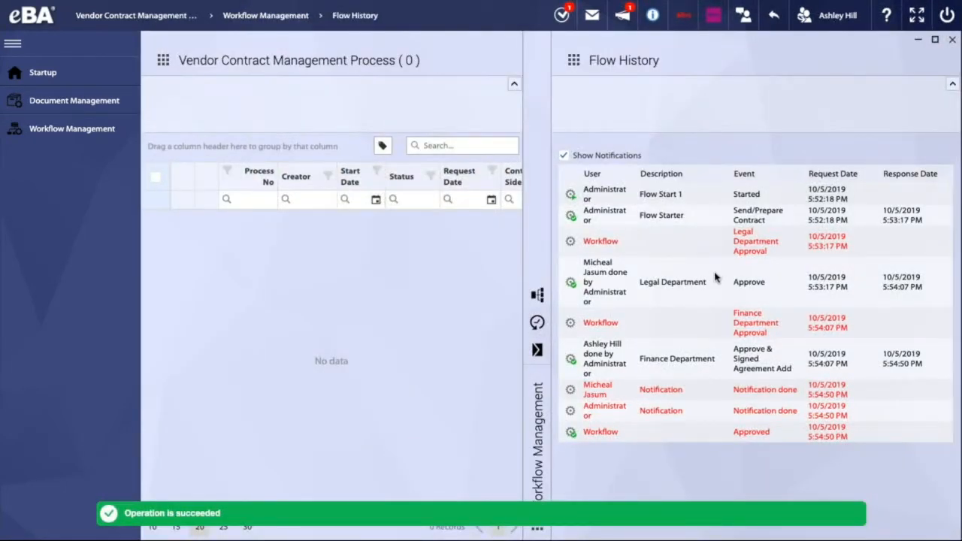
Return to the Administrator account and open the Contract Archive in Vendor Contract Management.
left_click(827, 15)
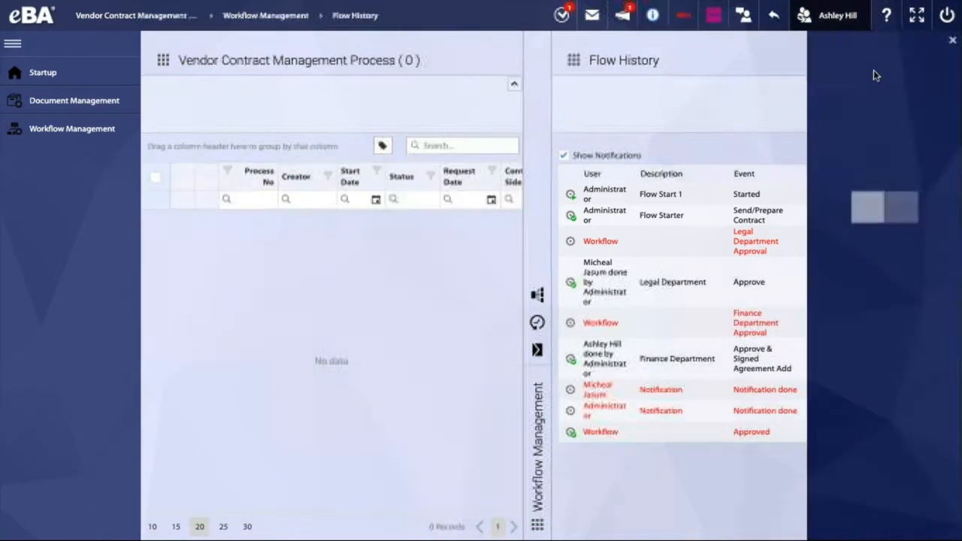
left_click(874, 74)
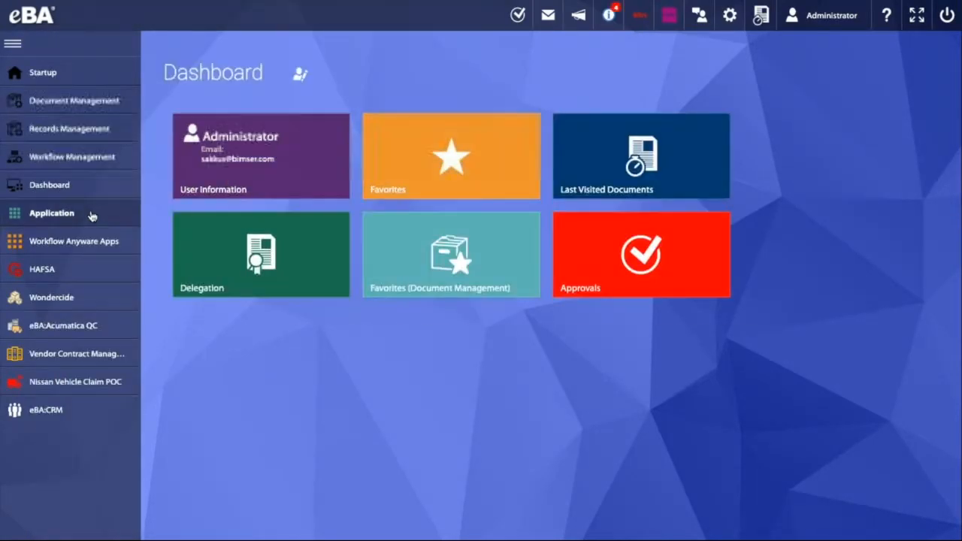
left_click(93, 357)
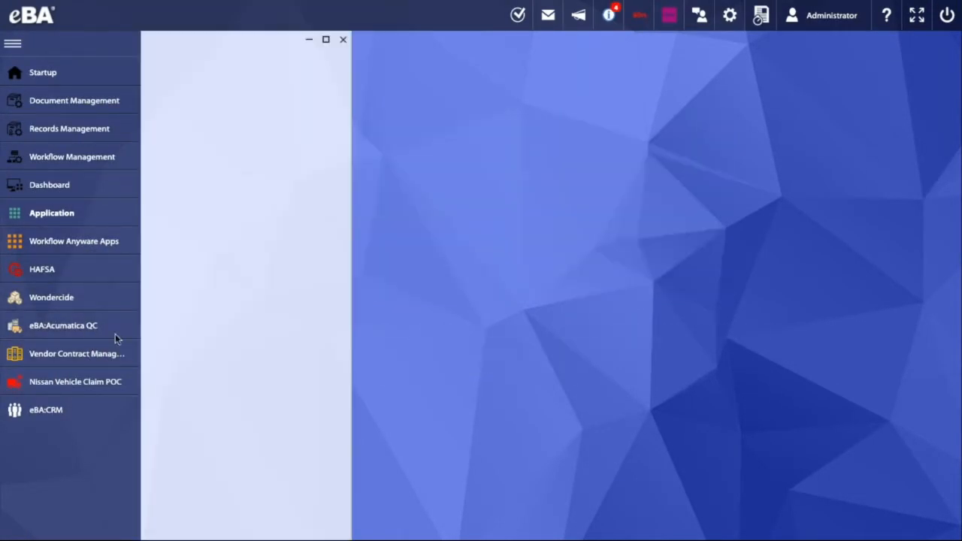
left_click(264, 120)
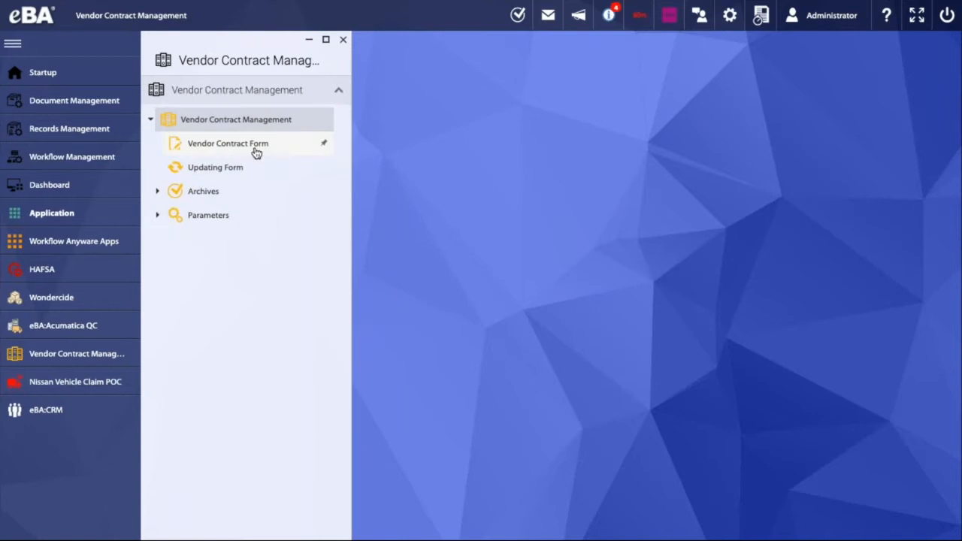
left_click(245, 191)
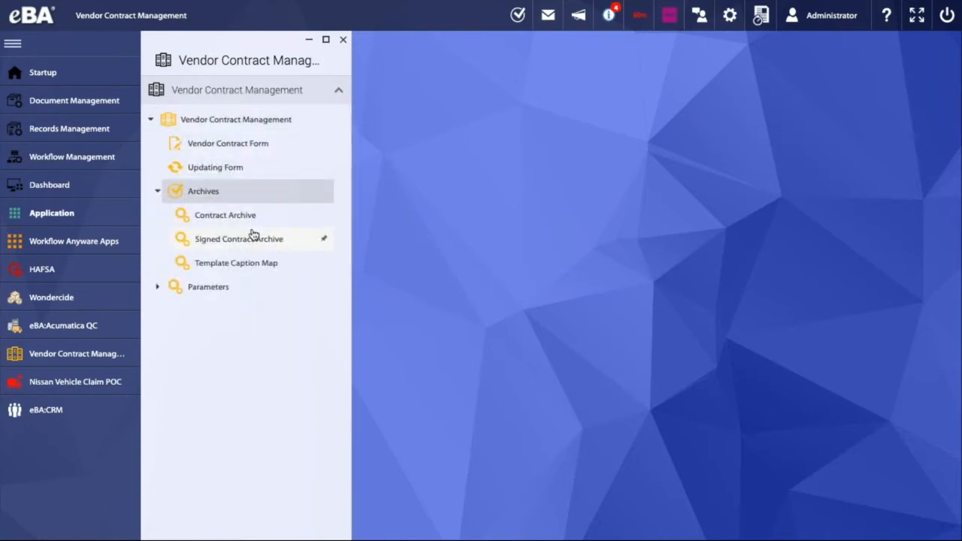
left_click(255, 218)
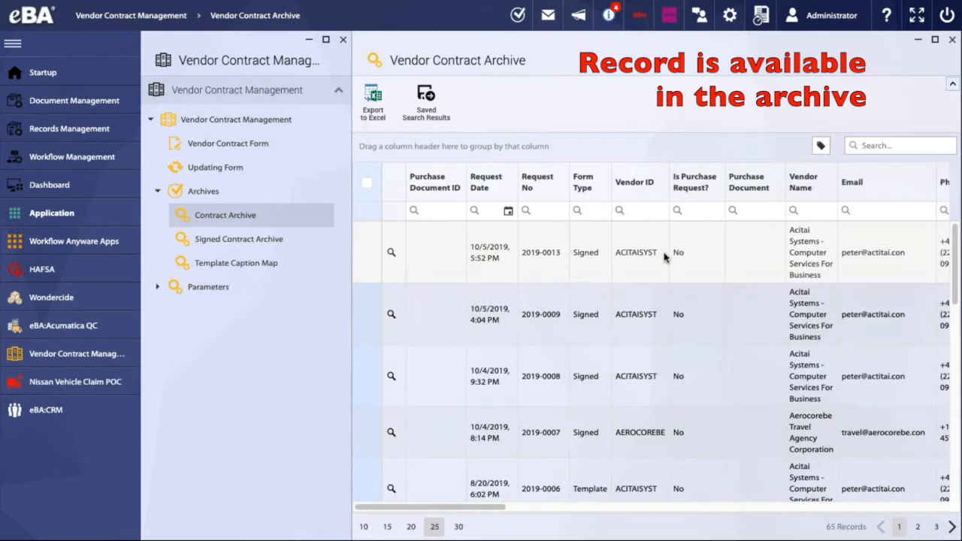
Open the newest ACITAISYST contract from the archive, maximize it, and review its details, approval process and signed attachment.
double_click(607, 255)
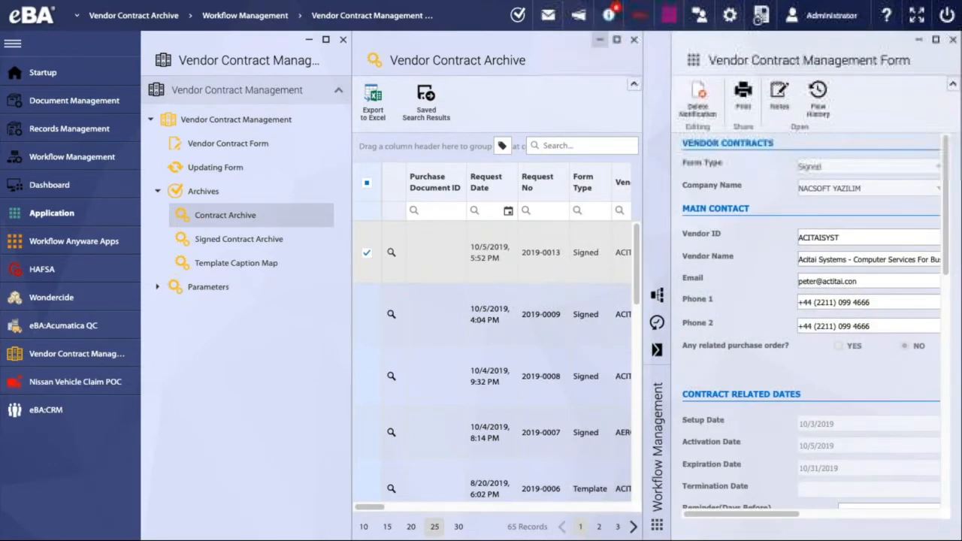
left_click(936, 39)
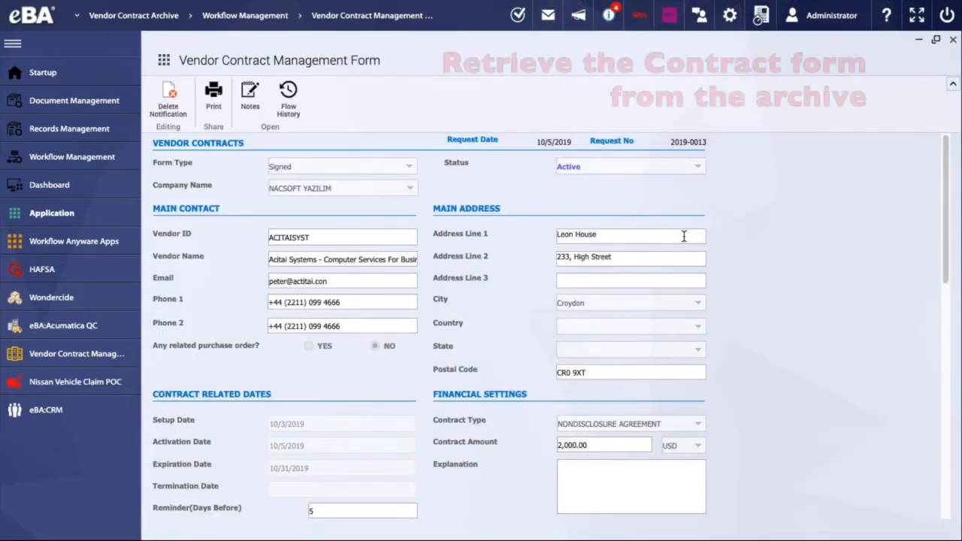
scroll(684, 241, "down", 1)
scroll(697, 263, "down", 7)
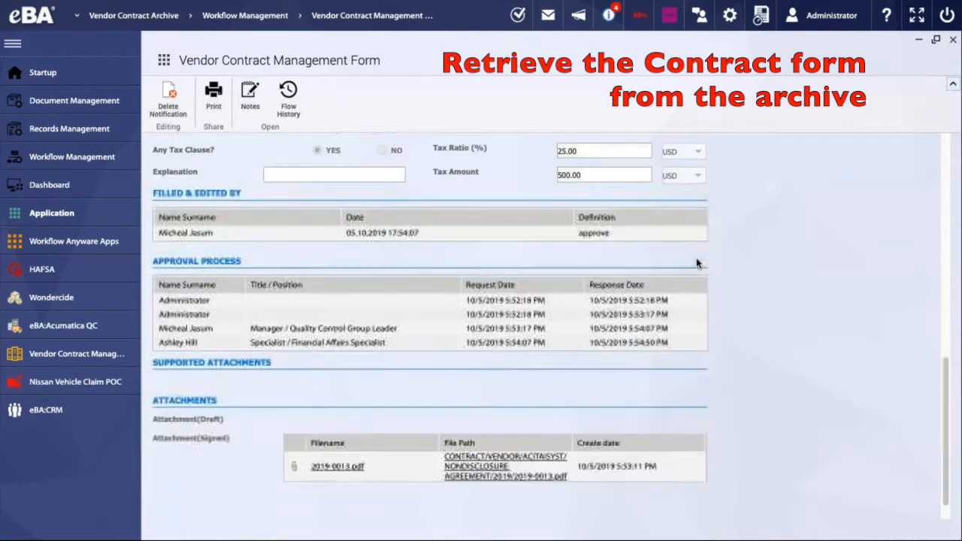
scroll(698, 264, "down", 1)
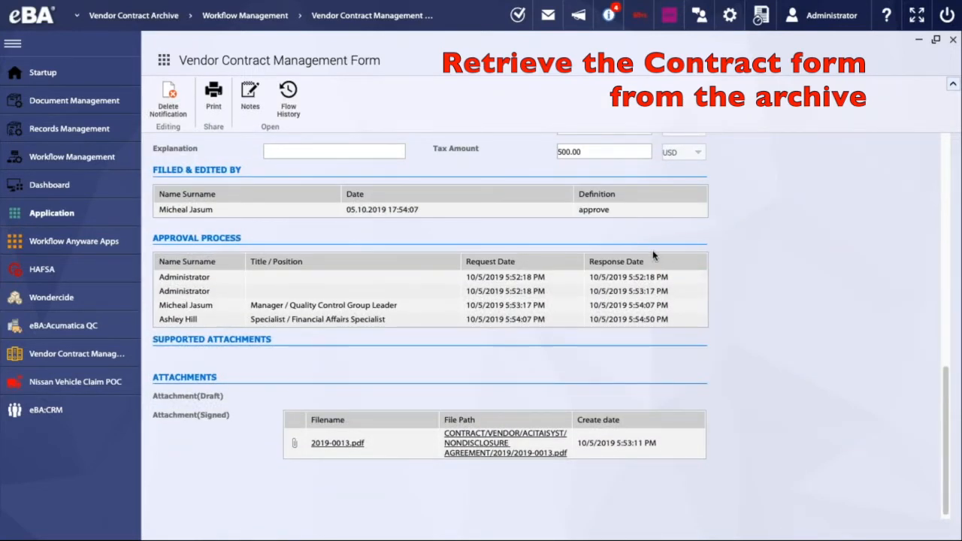
scroll(653, 258, "up", 8)
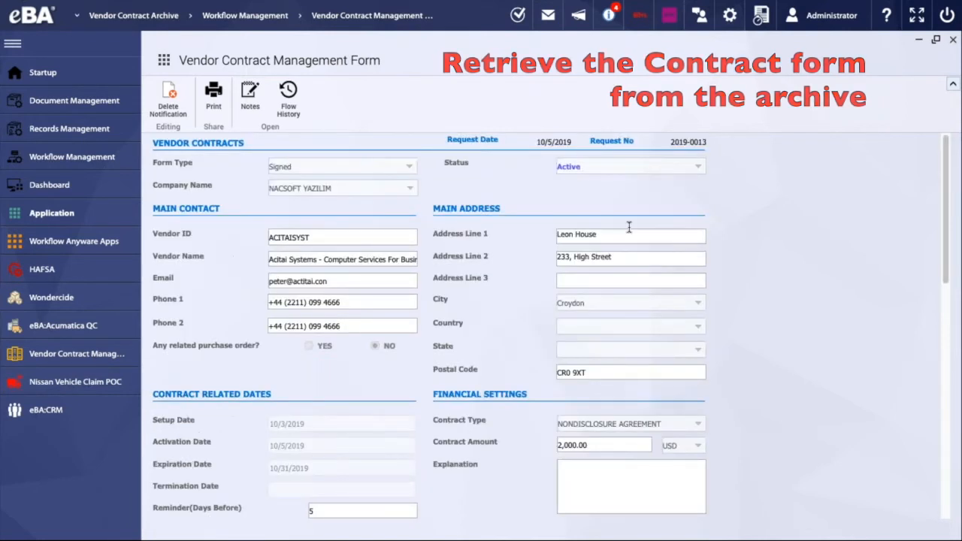